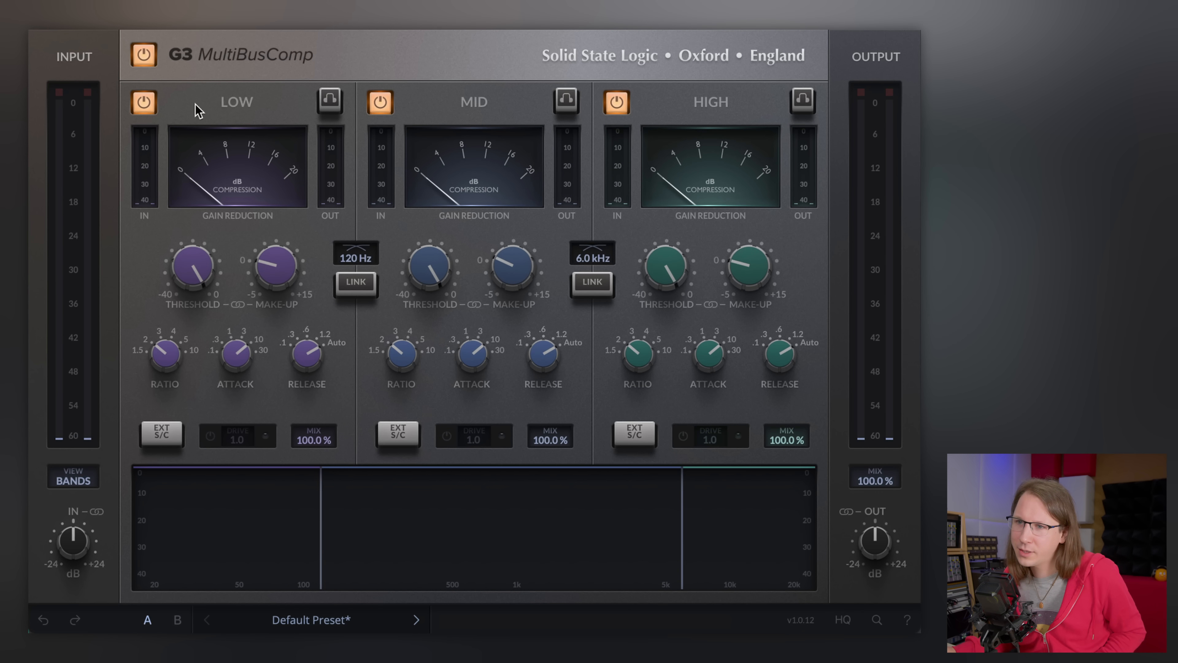
- Toggle the low, mid and high band power switches to hear each band in and out, and nudge the low crossover
click(151, 103)
click(151, 103)
click(380, 104)
click(380, 103)
click(616, 102)
click(380, 102)
click(616, 102)
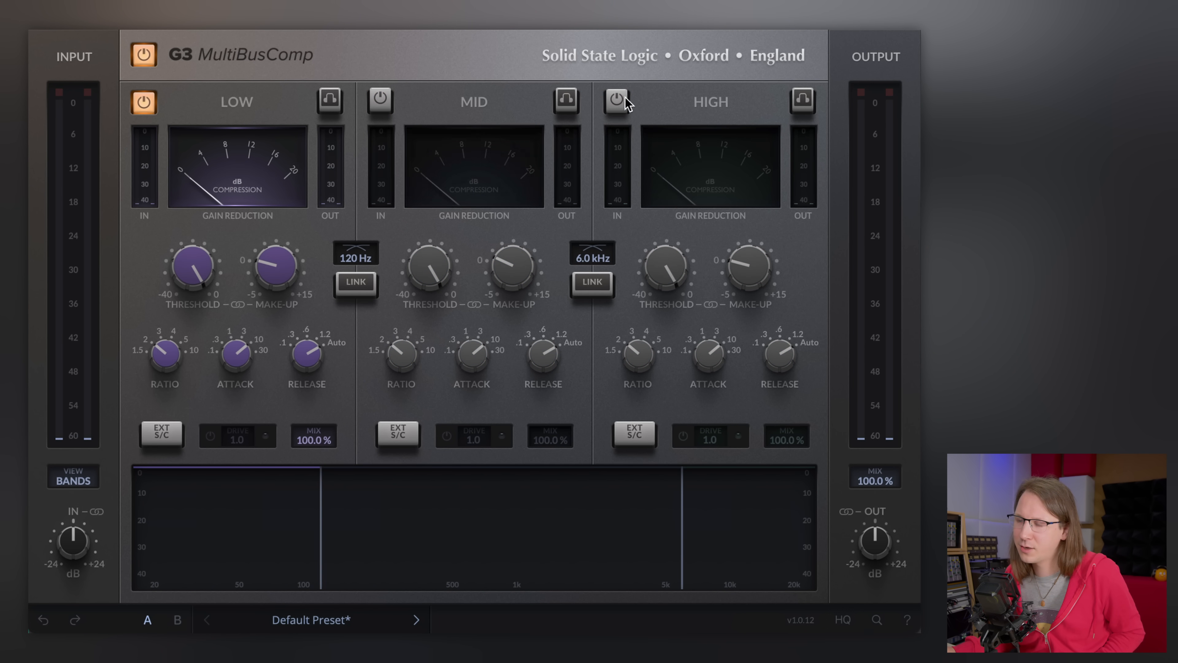
click(381, 101)
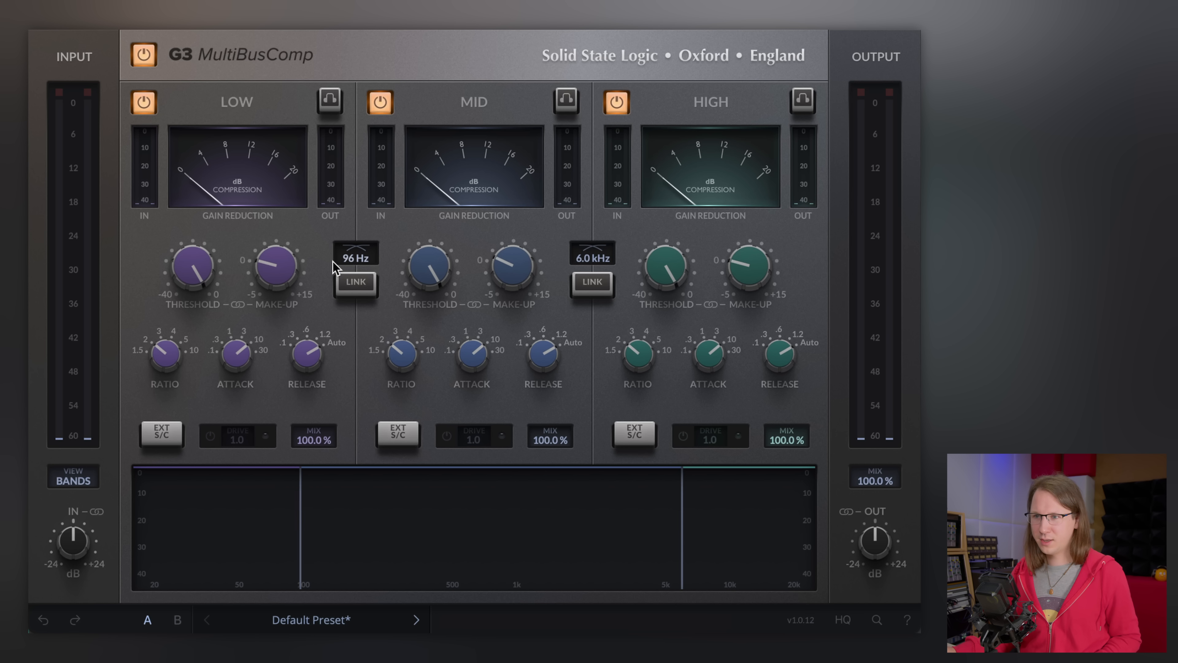
drag(343, 269, 354, 257)
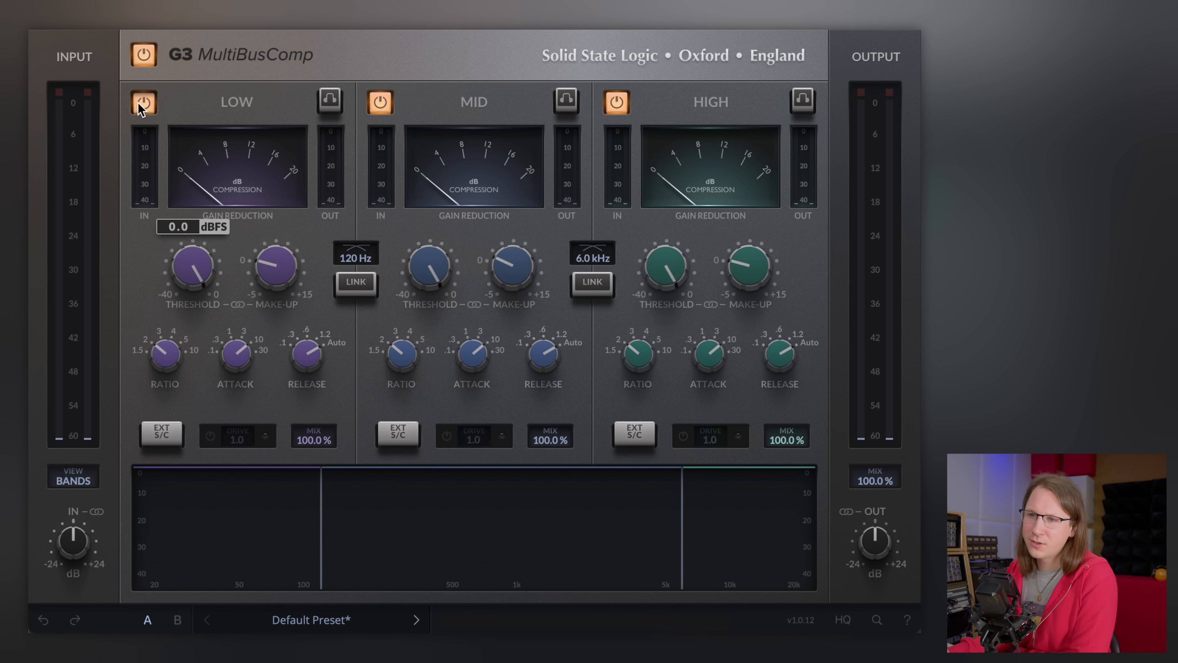
- Switch individual bands off and on again to compare the low, mid and high bands
click(146, 106)
click(144, 101)
click(380, 102)
click(380, 101)
double_click(617, 103)
click(138, 104)
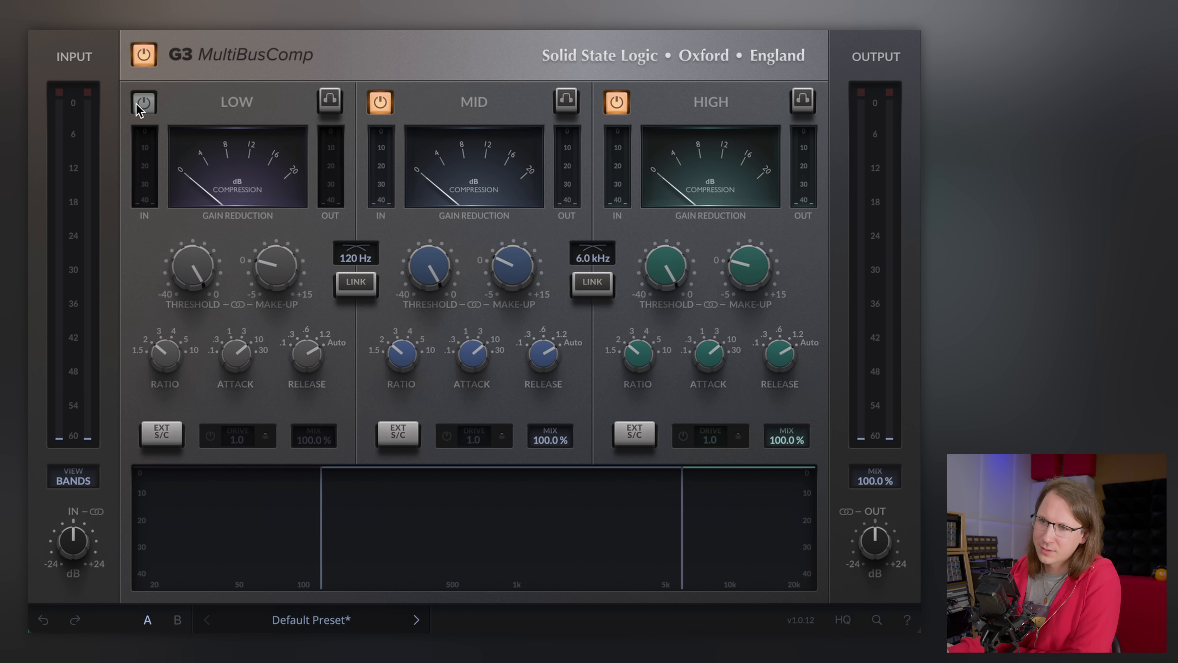
click(137, 103)
click(378, 103)
click(377, 104)
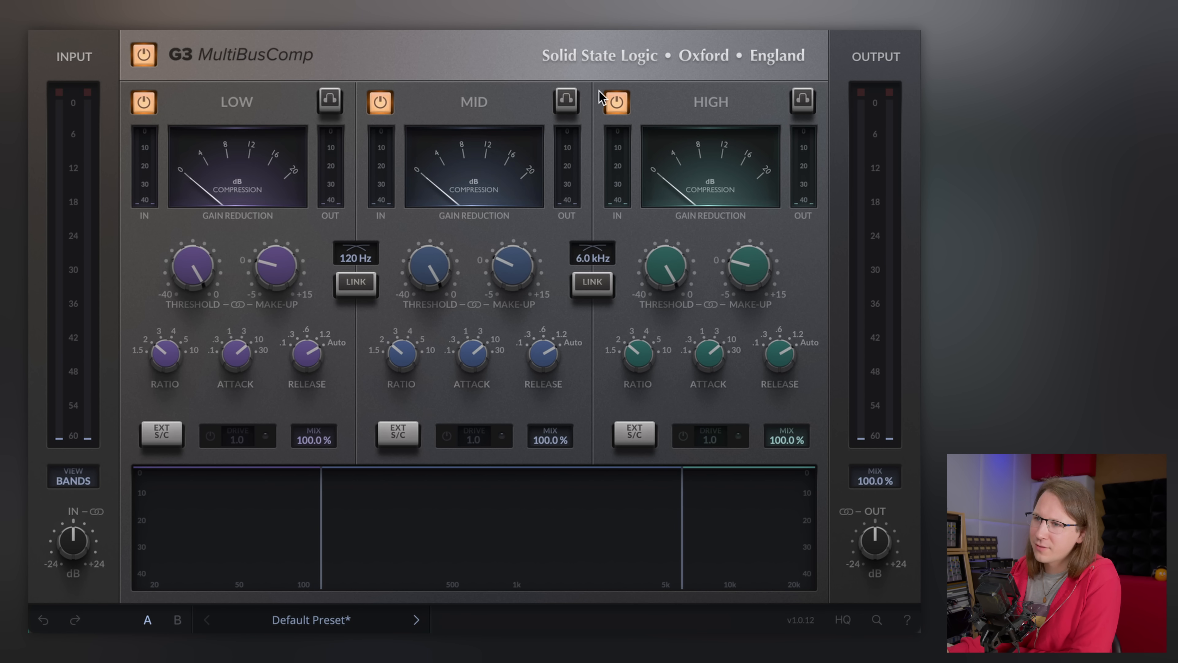
click(622, 101)
click(617, 100)
click(380, 101)
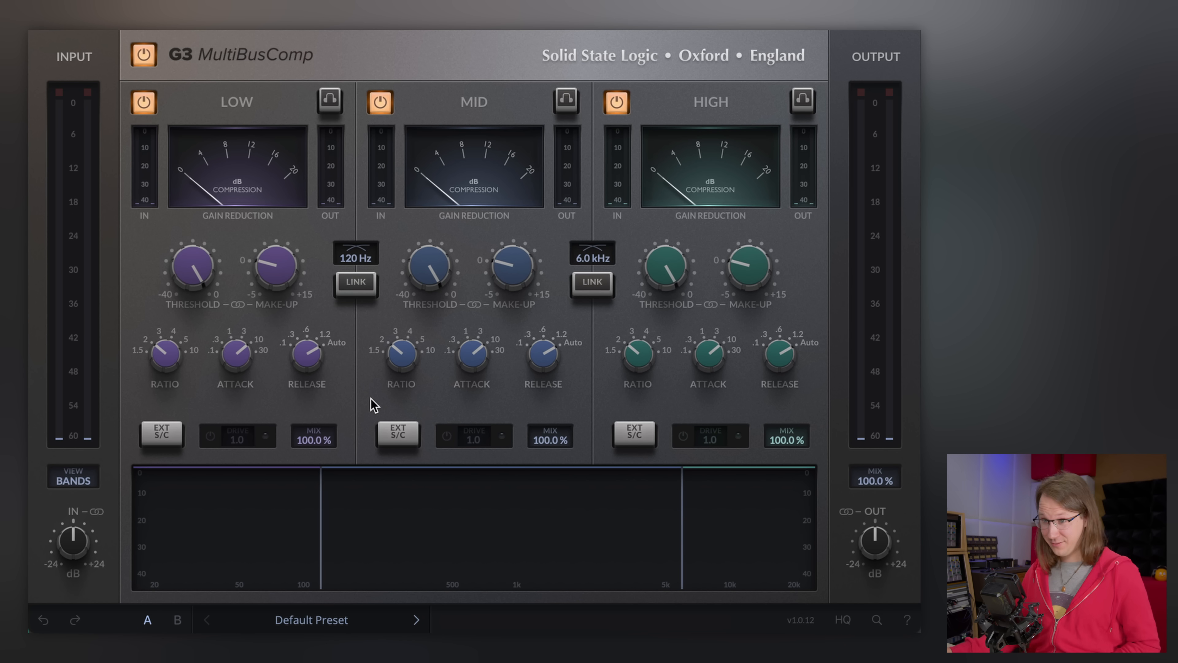
- Lower the low band's threshold and solo the low band
mouse_move(611, 468)
mouse_down()
mouse_move(613, 493)
mouse_move(614, 458)
mouse_up()
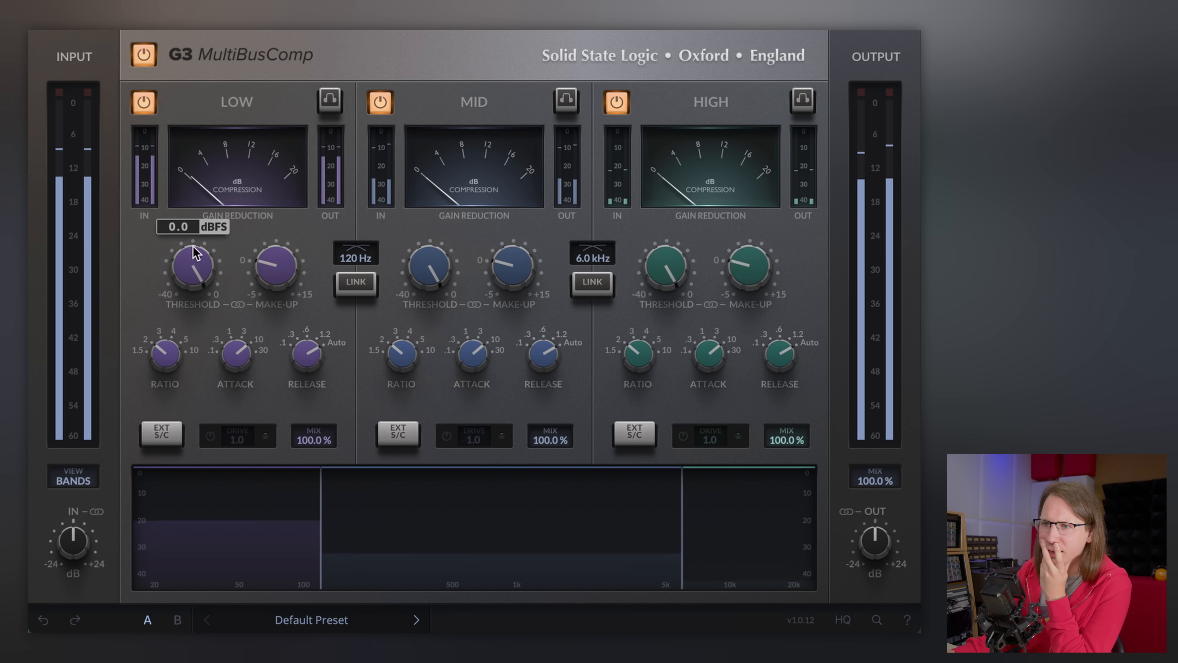
drag(192, 263, 200, 391)
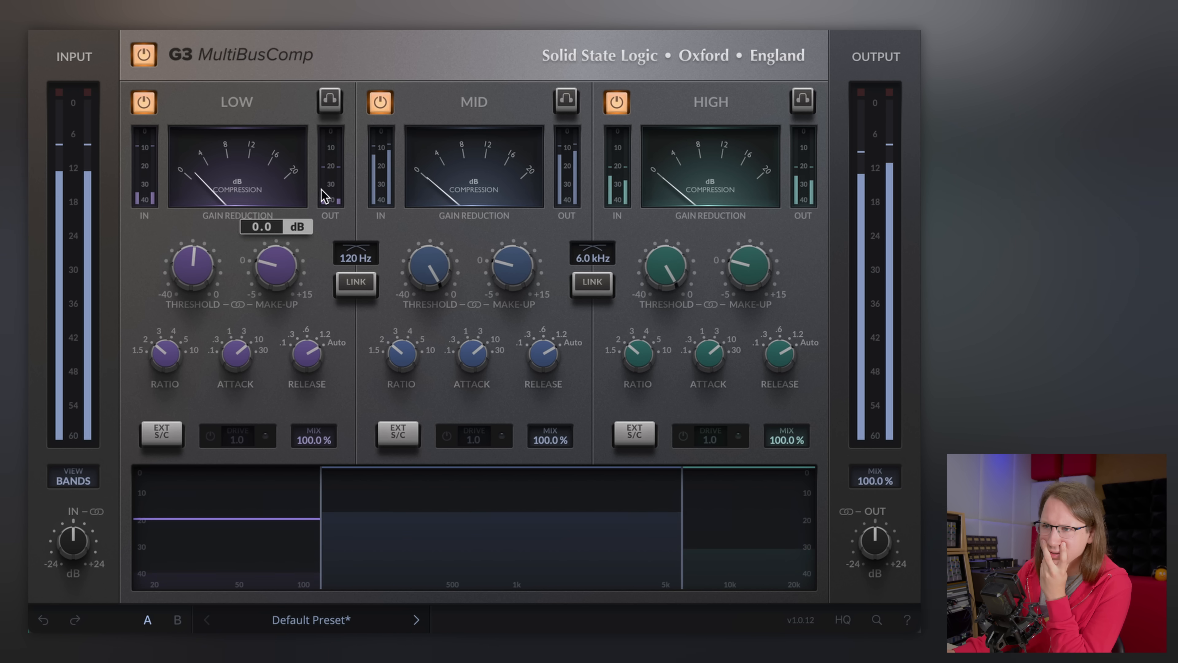
click(330, 100)
- Raise the low band threshold again and set its ratio to 10
drag(192, 264, 194, 216)
drag(198, 134, 197, 283)
drag(164, 381, 184, 229)
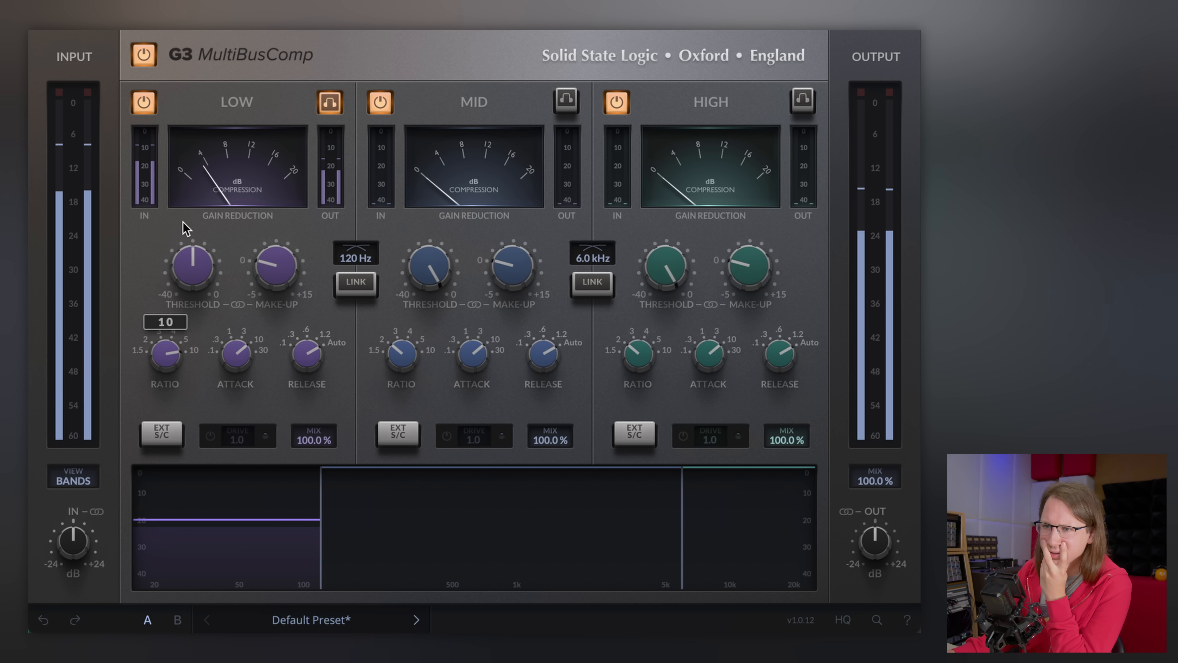
mouse_move(202, 275)
- Set the low band release to .1 s and its attack to 10 ms
drag(235, 353, 232, 401)
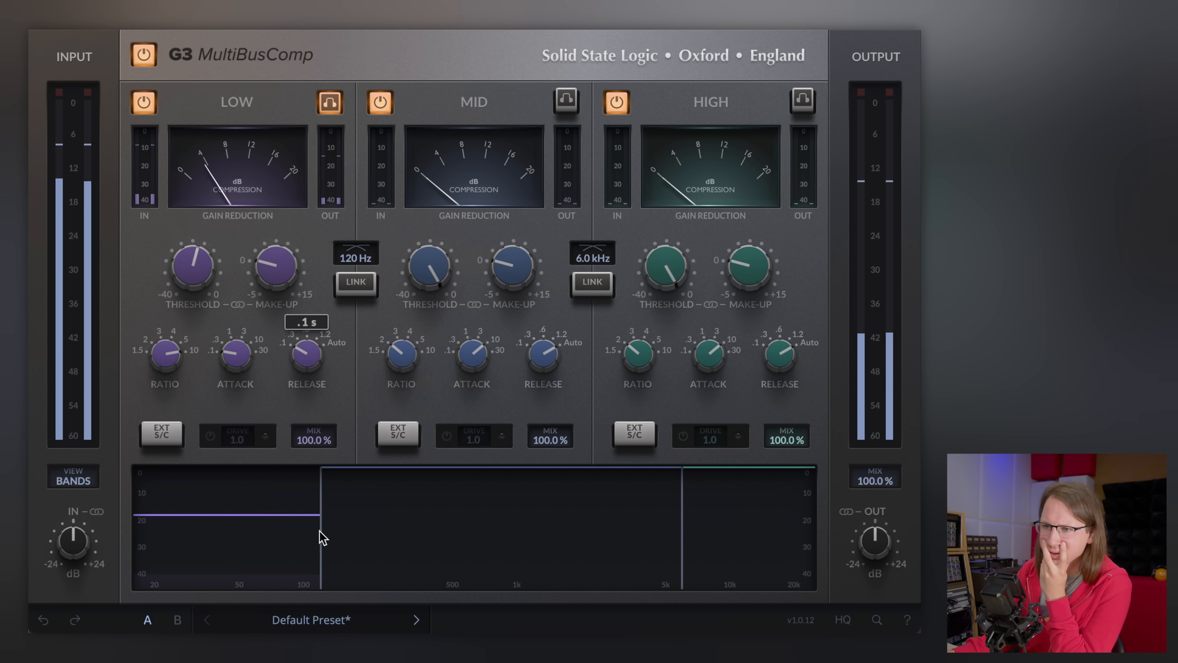
drag(235, 354, 242, 327)
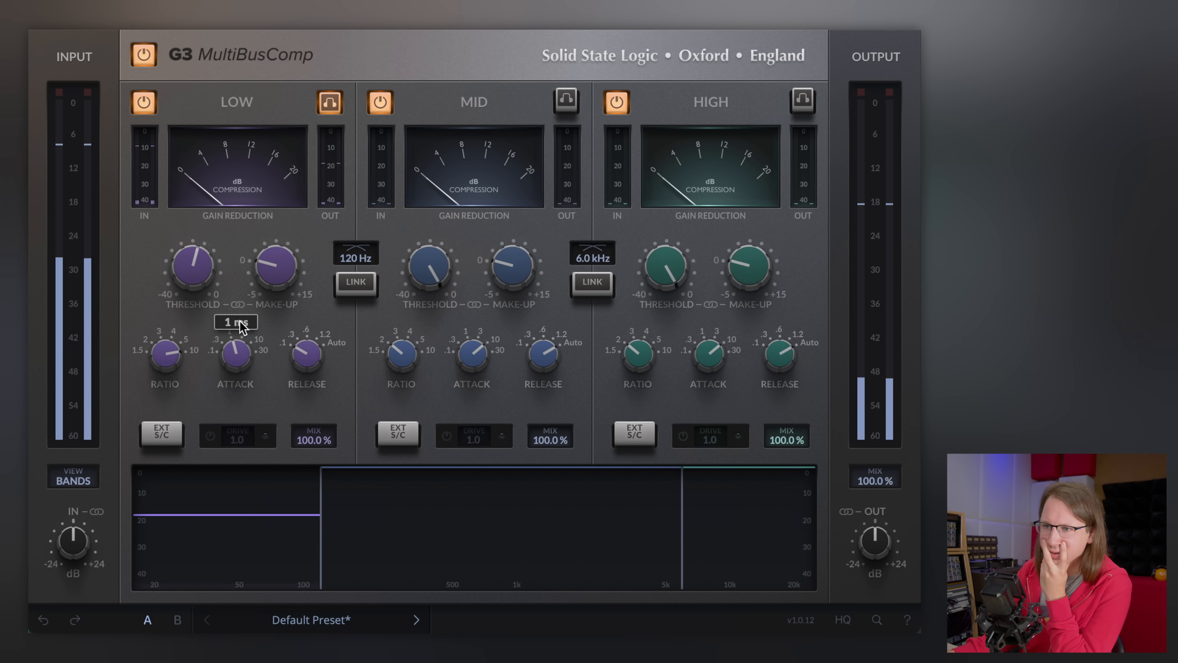
drag(258, 377, 249, 345)
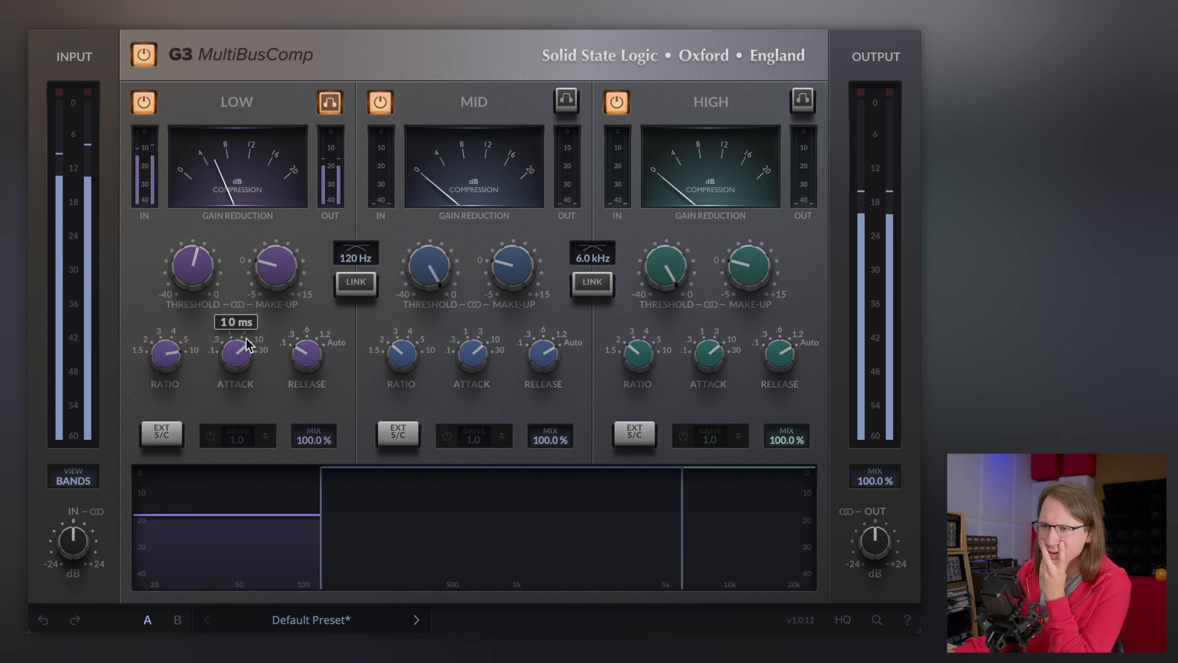
- Compare the low band bypassed and active, and turn off its solo
mouse_move(209, 268)
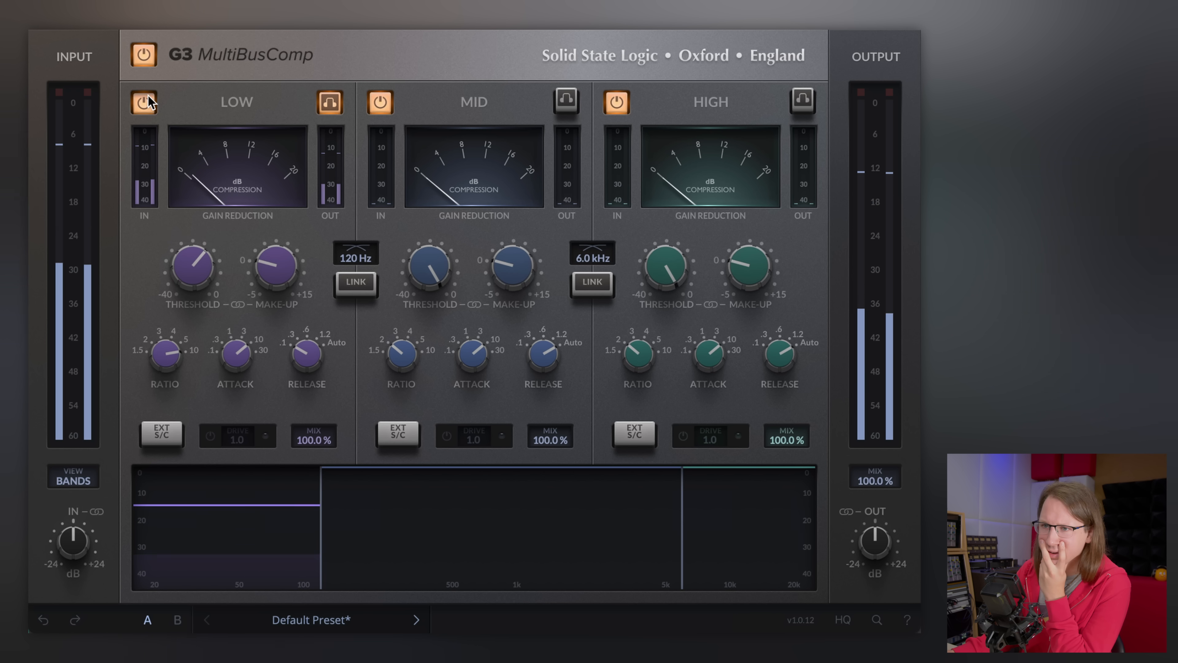
click(149, 100)
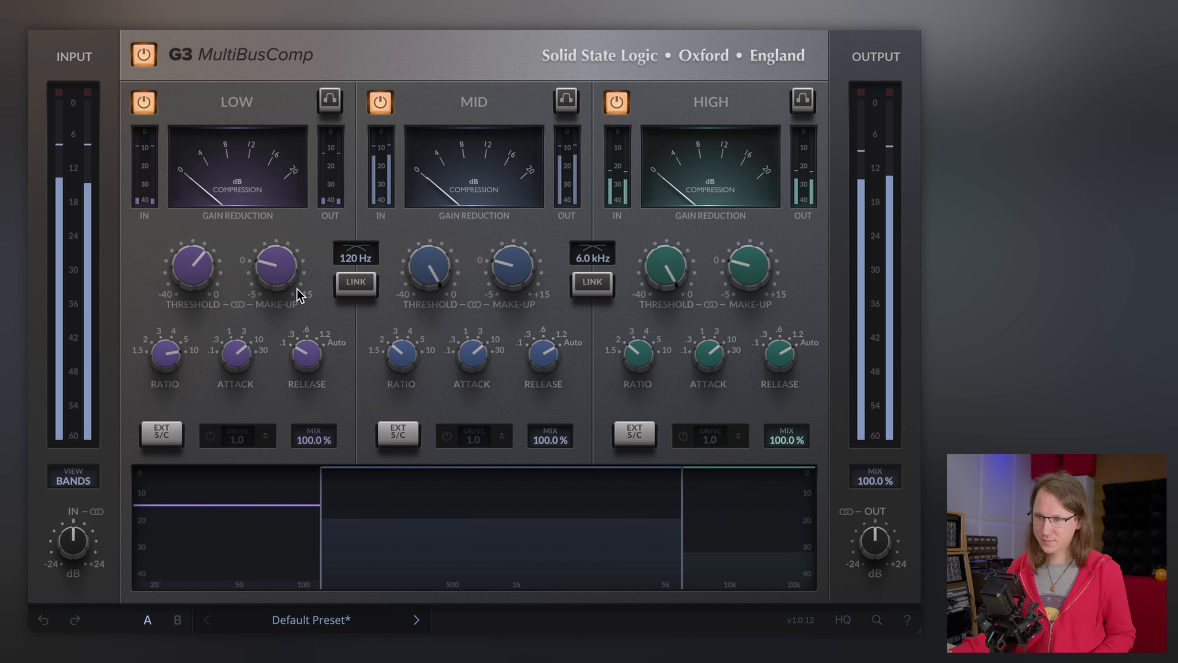
drag(299, 295, 294, 237)
click(152, 100)
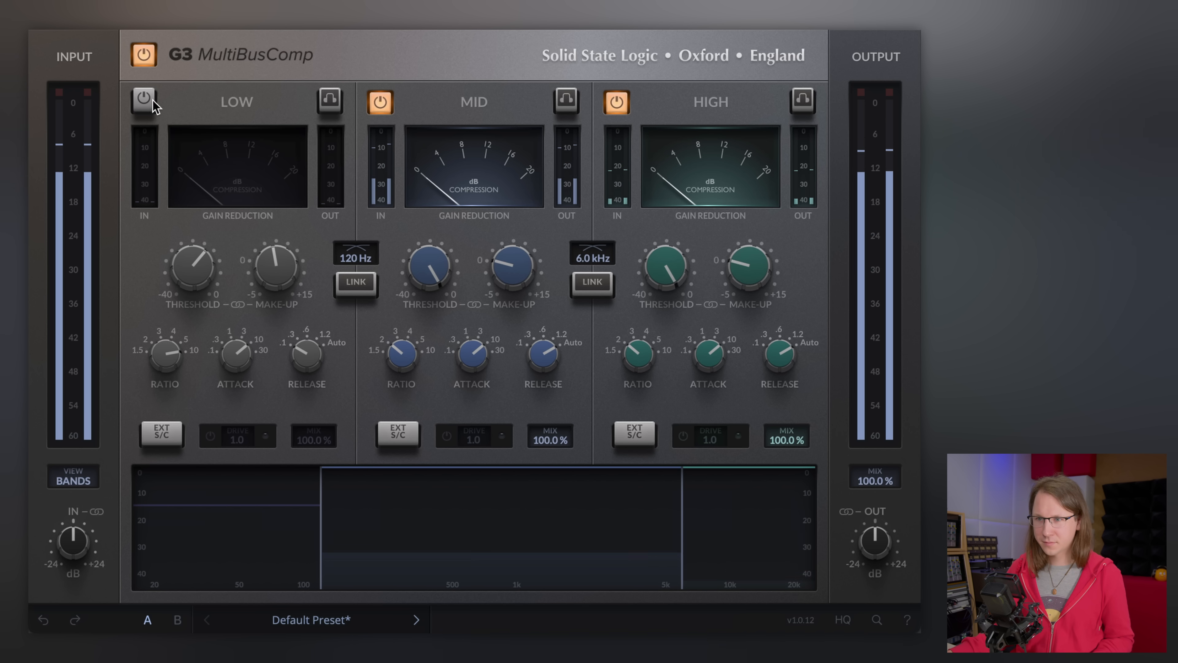
click(144, 99)
- Adjust the mid band threshold and set the mid band attack to 1 ms
mouse_move(305, 339)
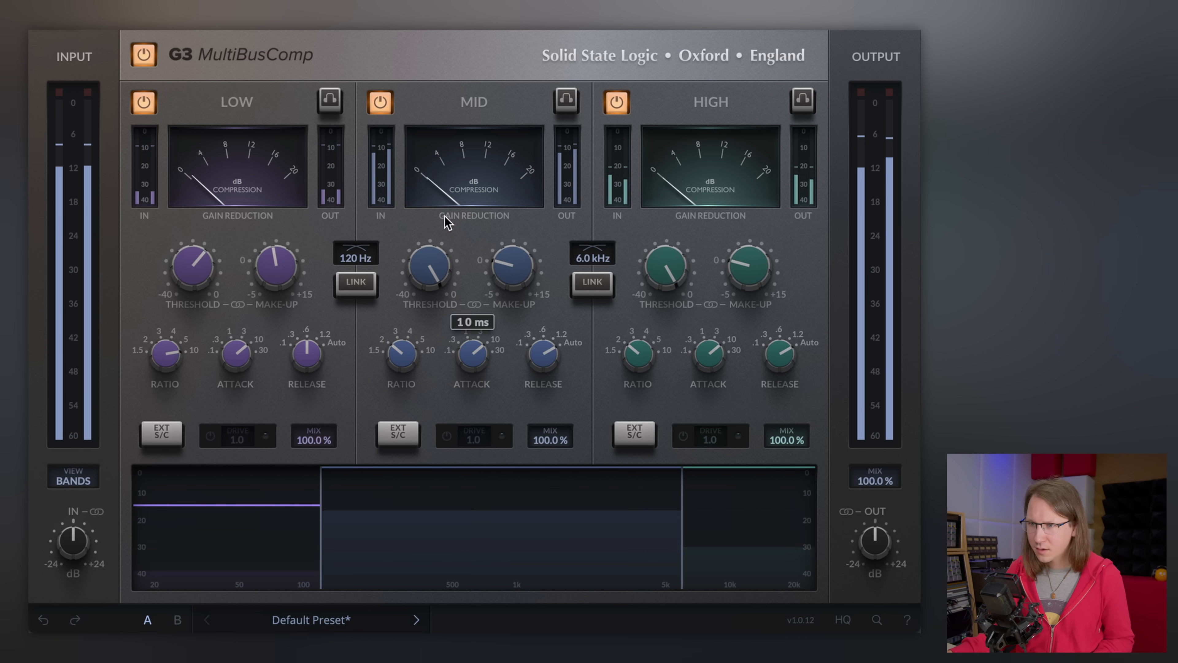
drag(409, 265, 398, 417)
drag(485, 359, 488, 496)
drag(430, 264, 428, 228)
drag(472, 358, 478, 333)
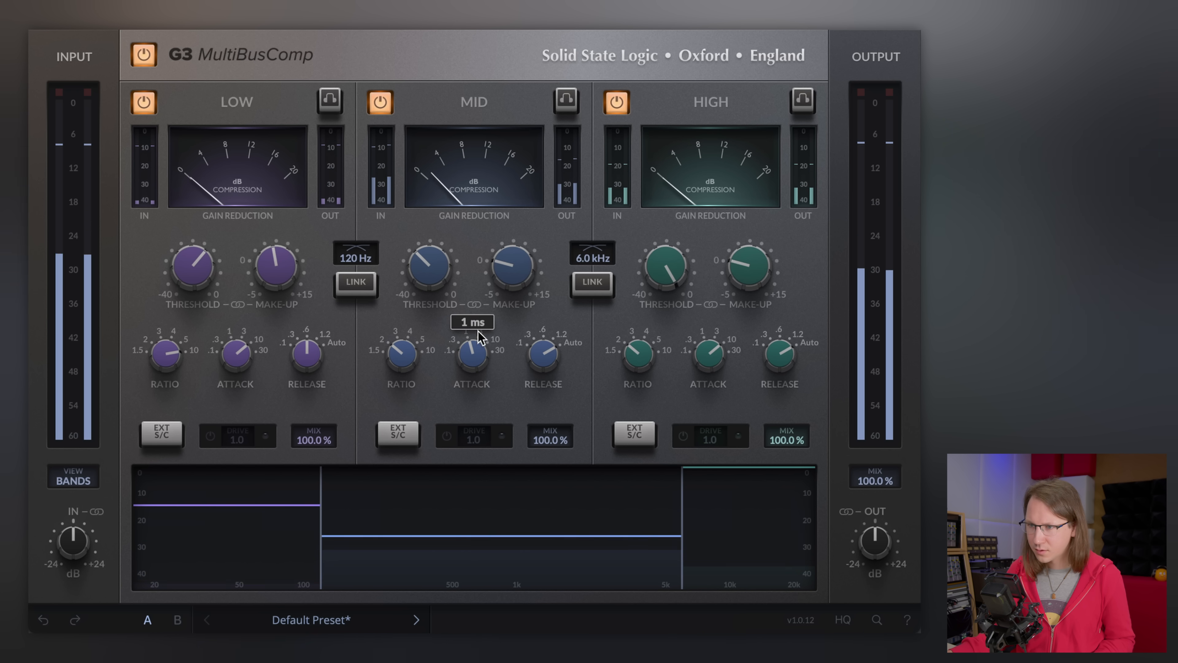
- Set the mid band ratio to 2 and adjust its release, threshold and make-up gain
drag(544, 356, 545, 503)
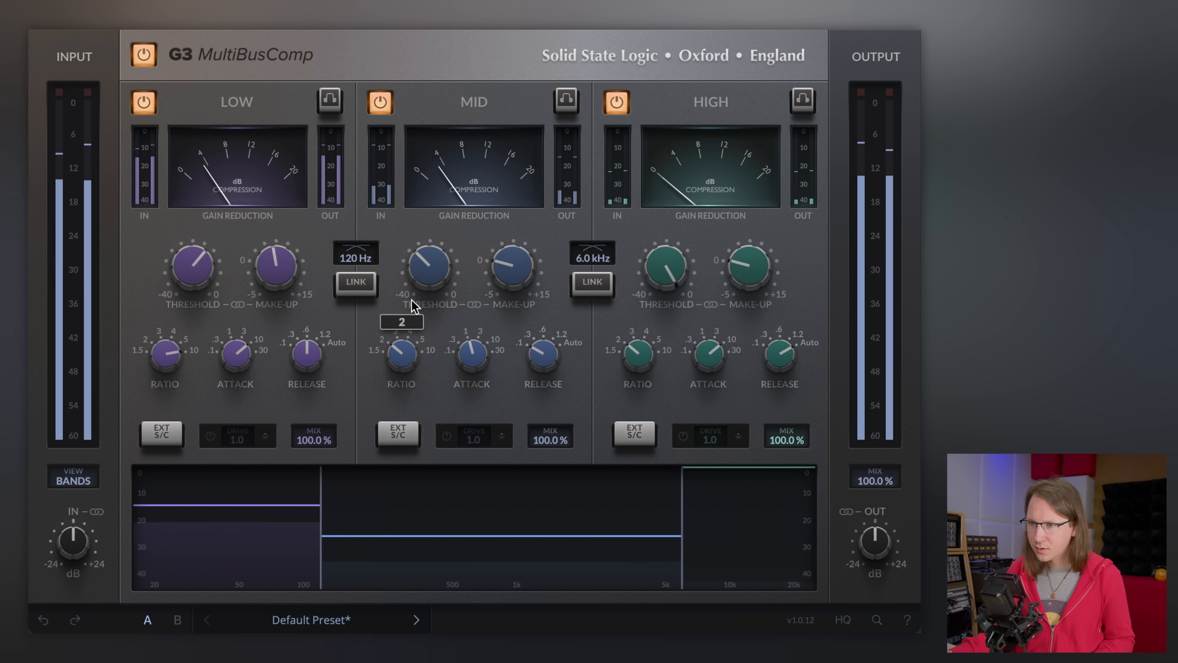
drag(544, 348, 549, 322)
drag(423, 270, 423, 216)
drag(527, 269, 527, 263)
- Set the high band threshold to about -30.9 dBFS and raise its make-up gain, with a small mid threshold tweak
drag(667, 269, 657, 453)
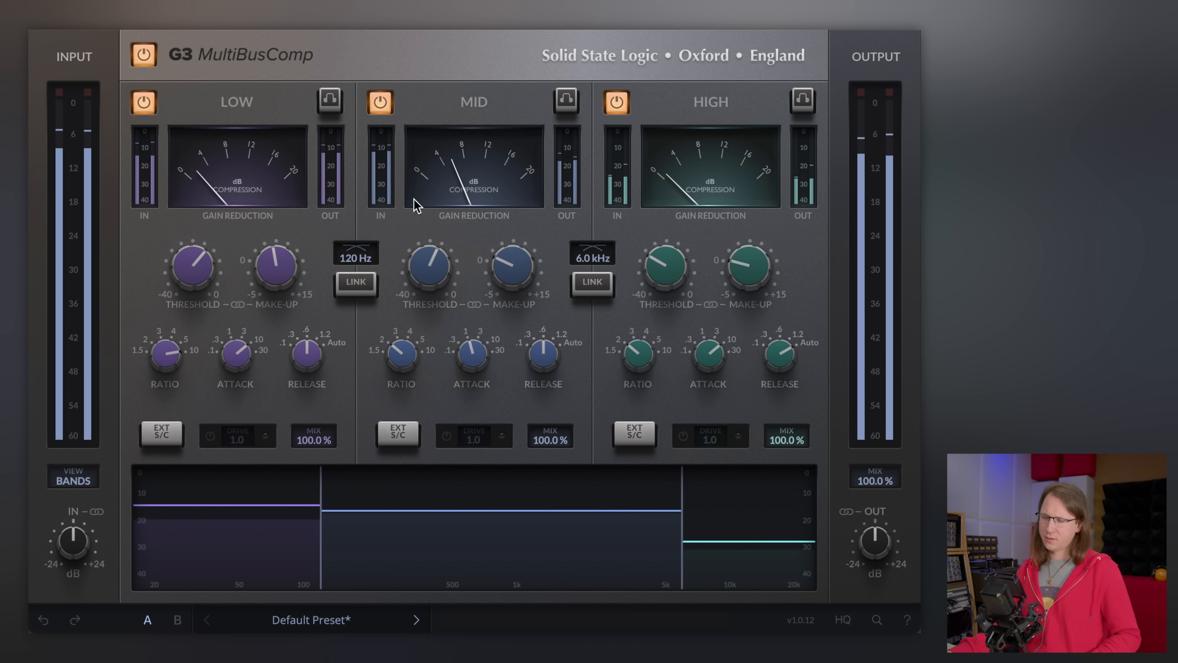
drag(427, 276, 430, 257)
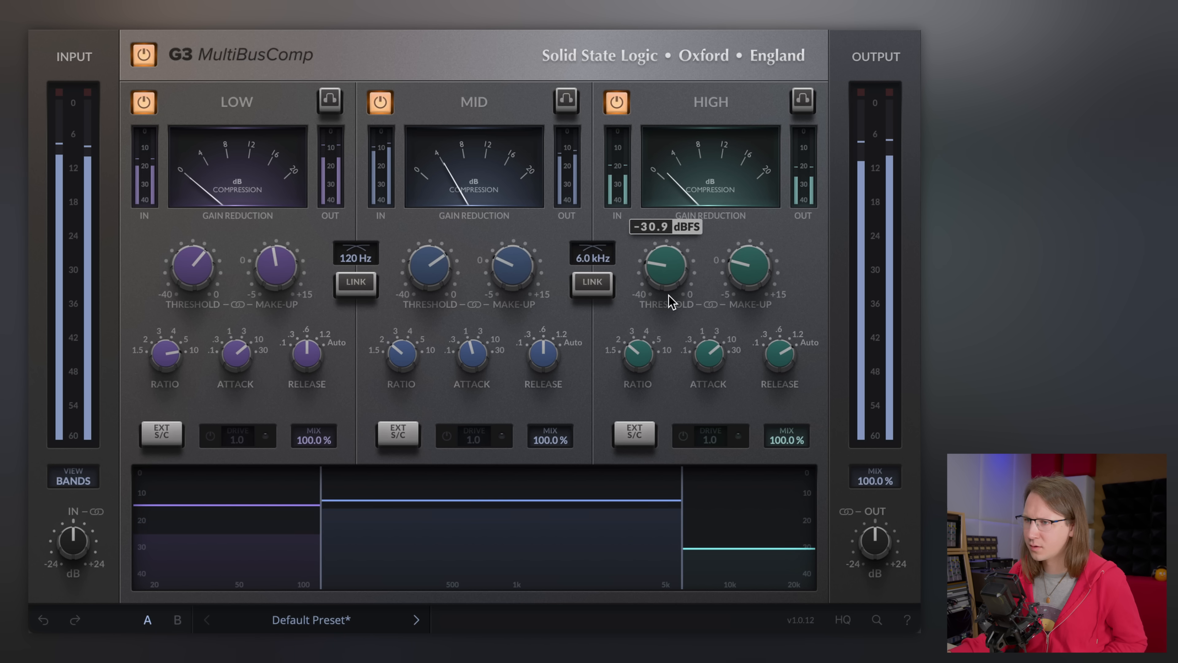
drag(672, 302, 761, 276)
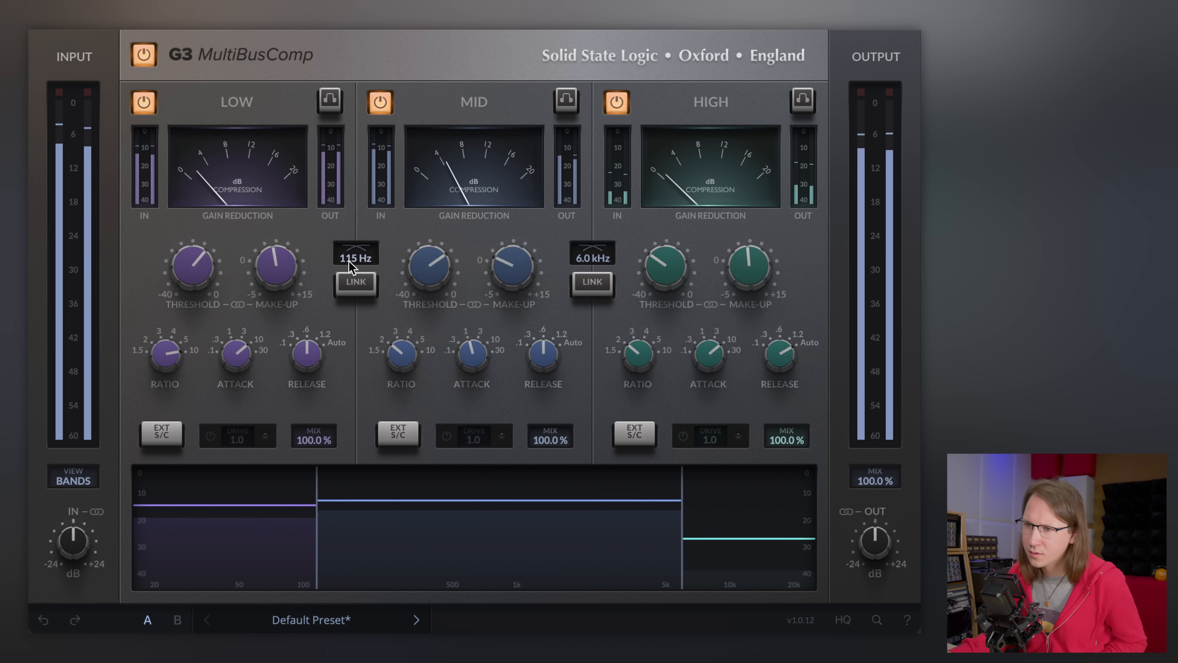
- Set the low-to-mid crossover to 100 Hz and the high band make-up gain to 1.8 dB
drag(339, 263, 339, 263)
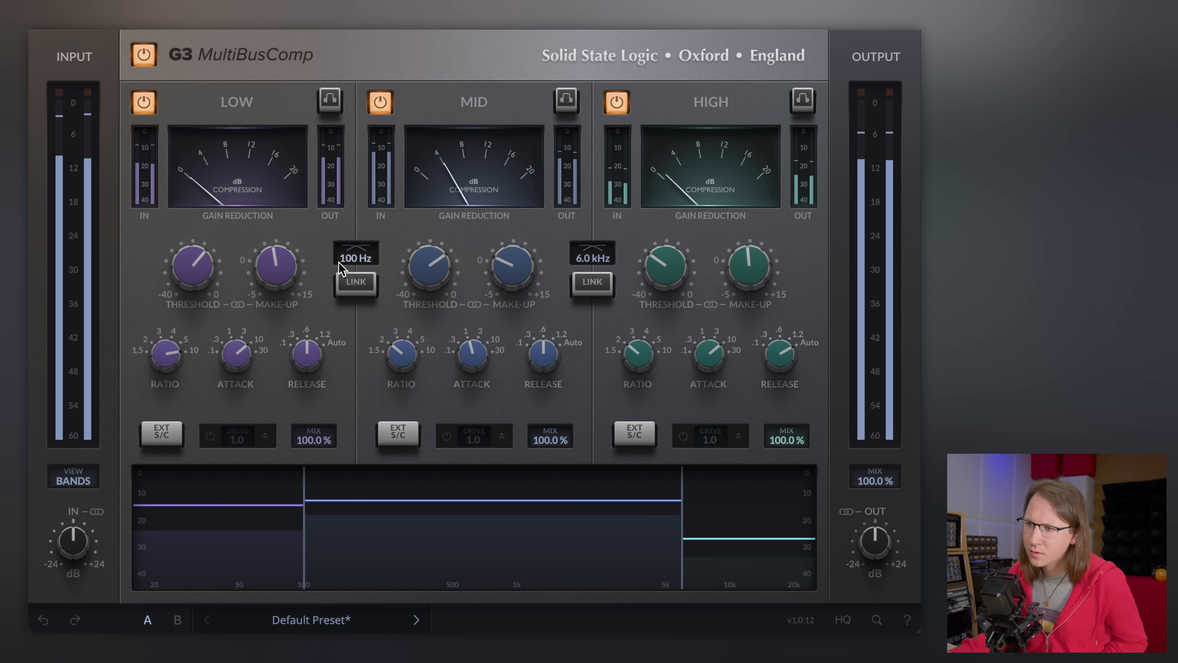
drag(740, 288, 751, 304)
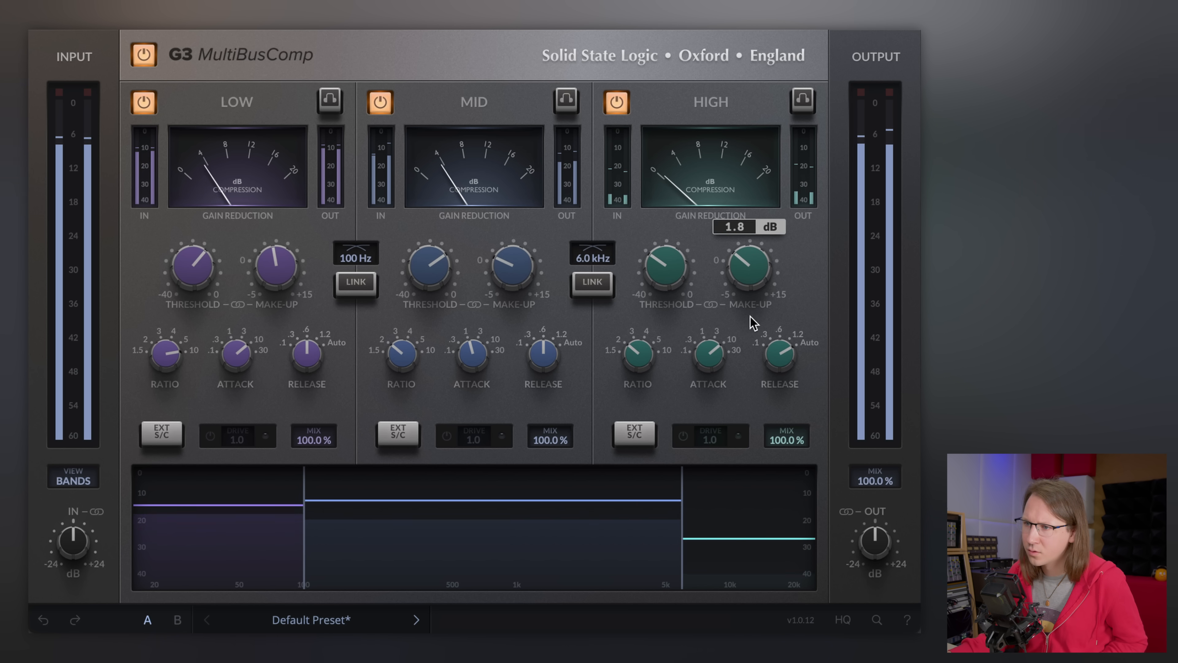
mouse_move(664, 273)
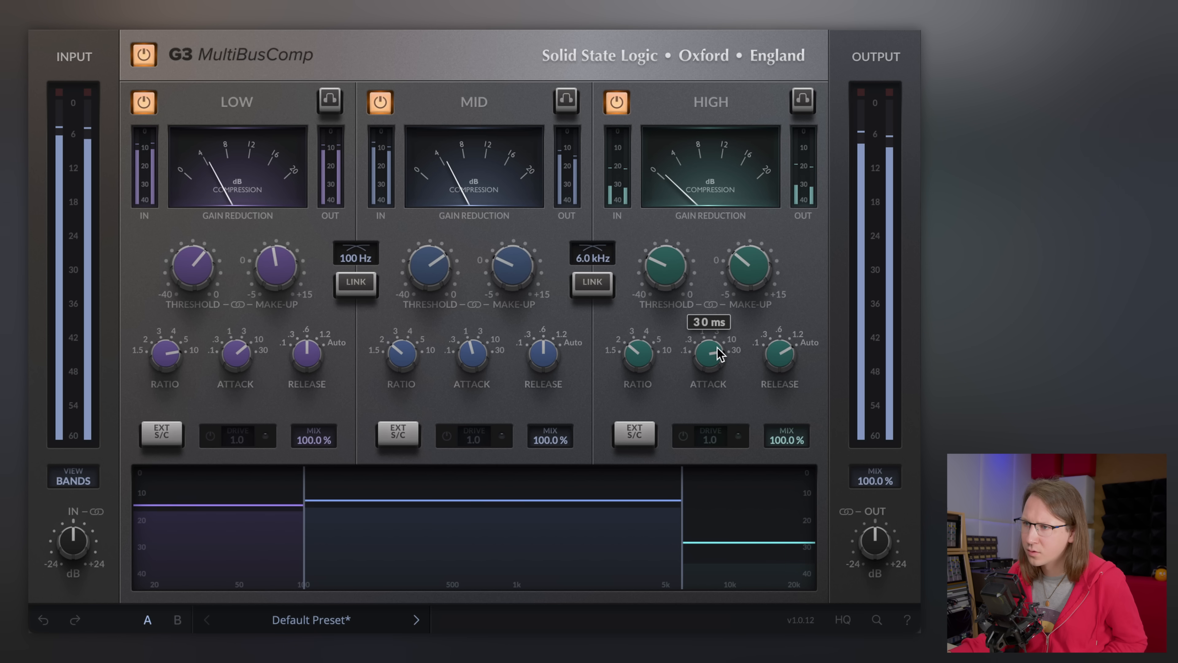
- Bypass and re-enable the whole compressor to compare the processed sound
click(145, 55)
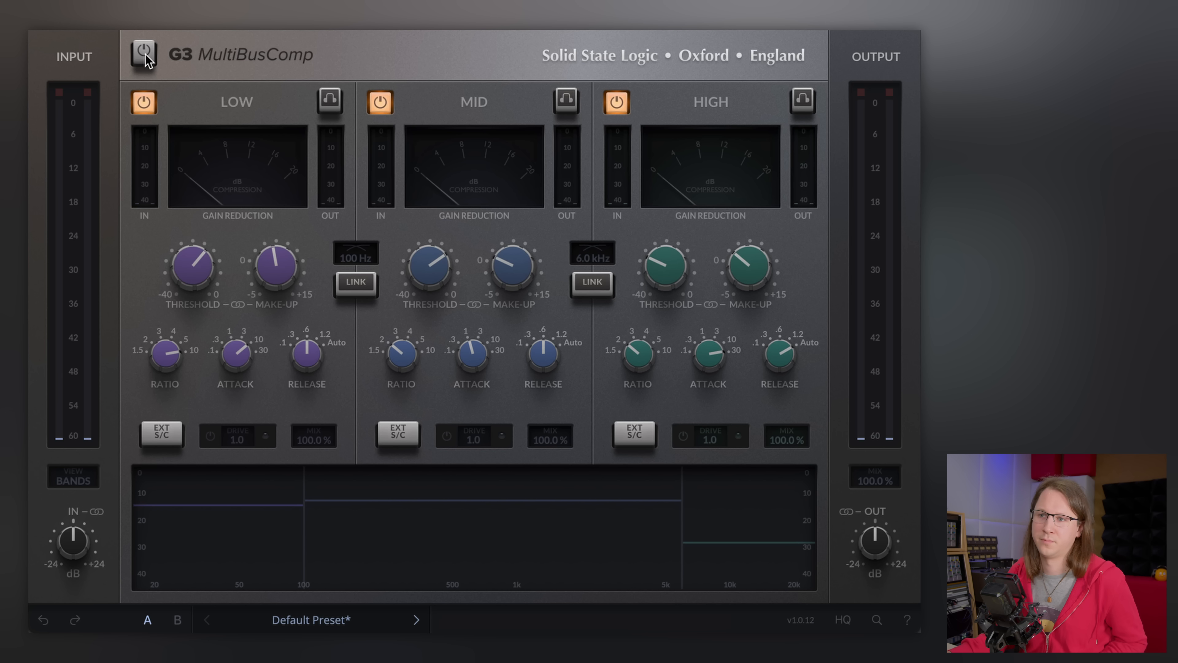
click(145, 54)
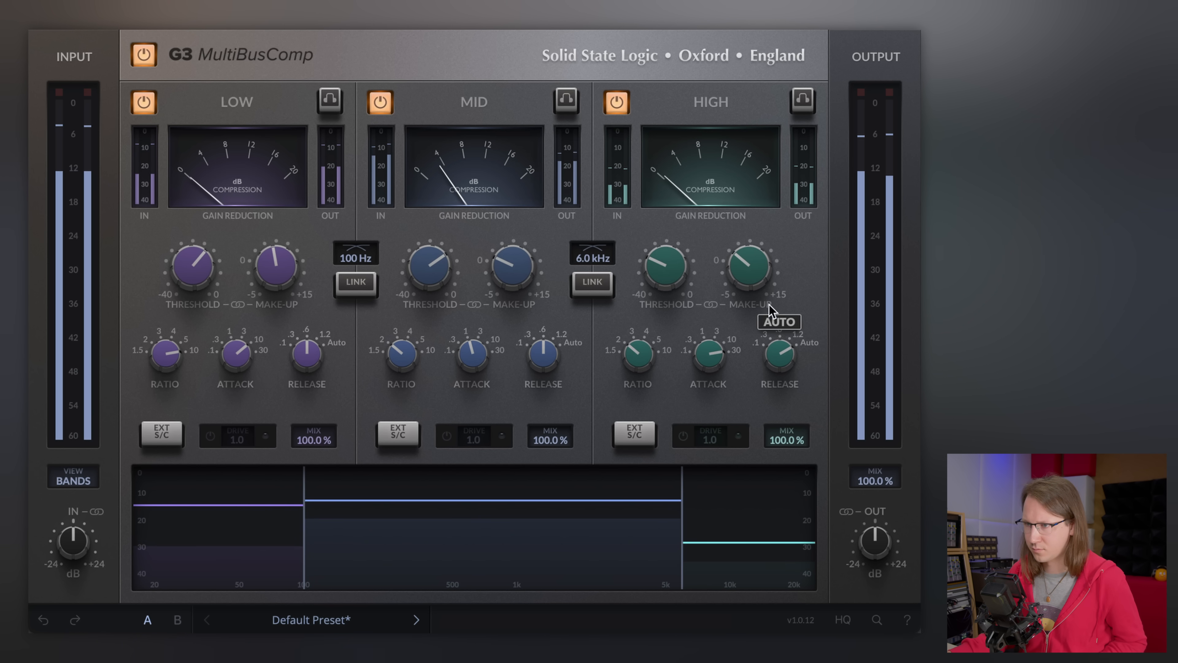
mouse_move(761, 284)
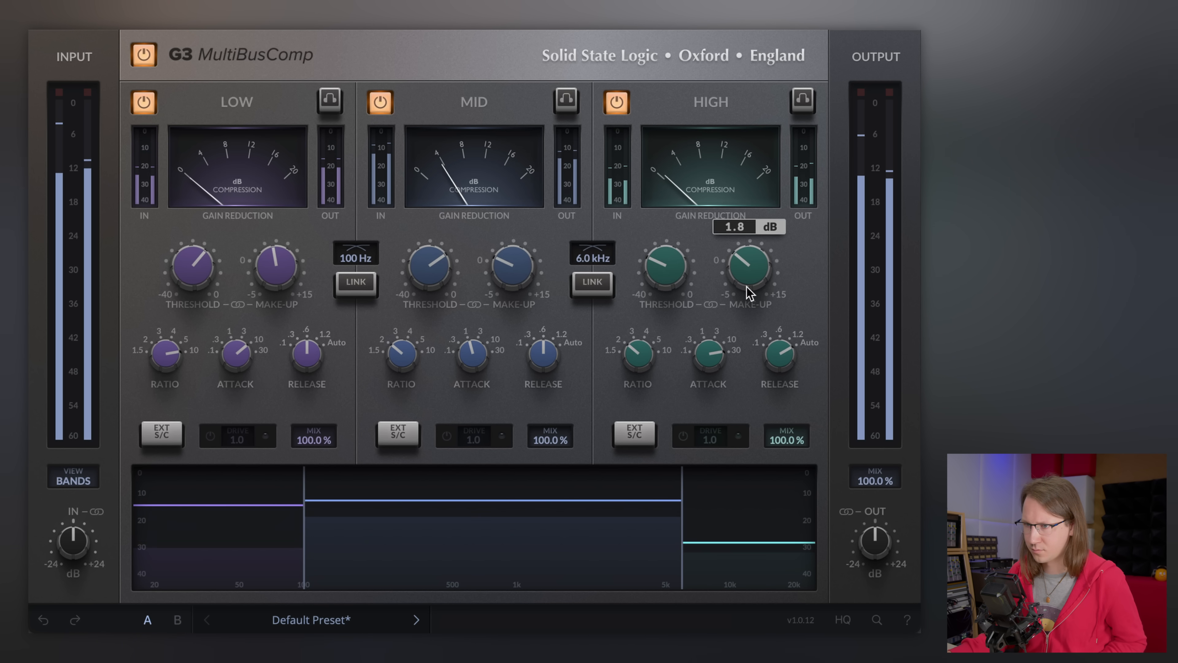
- Set the mid make-up gain to 3.5 dB and the low make-up gain to 4.4 dB, and A/B the whole compressor
drag(504, 252, 509, 244)
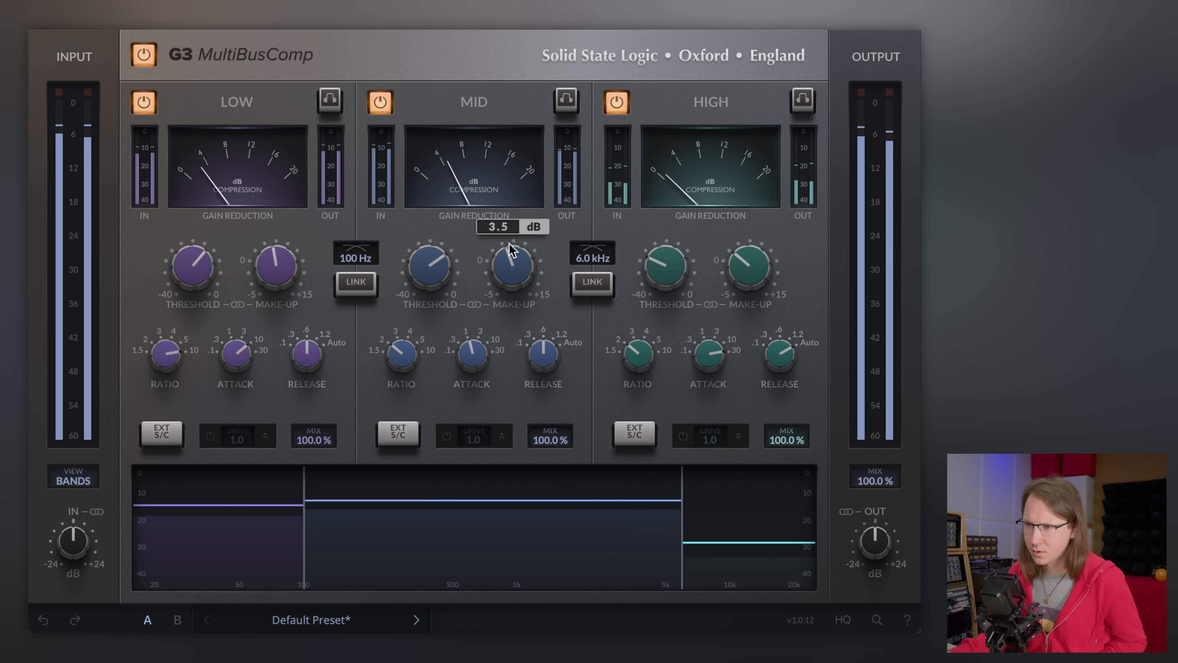
mouse_move(287, 269)
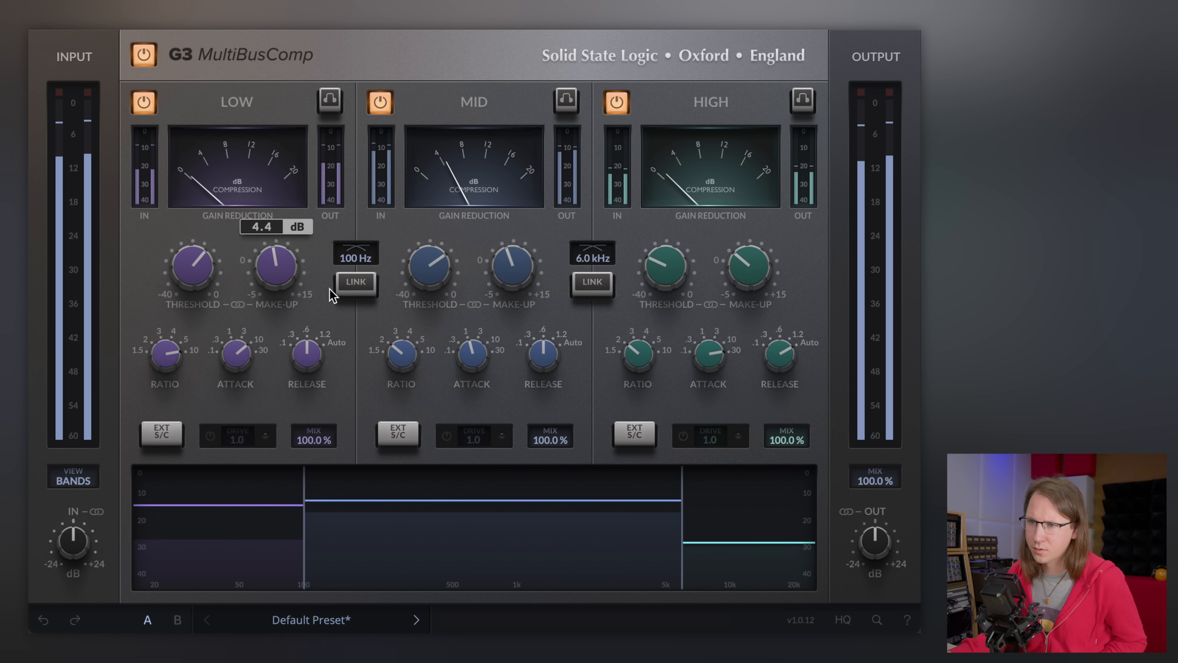
click(146, 55)
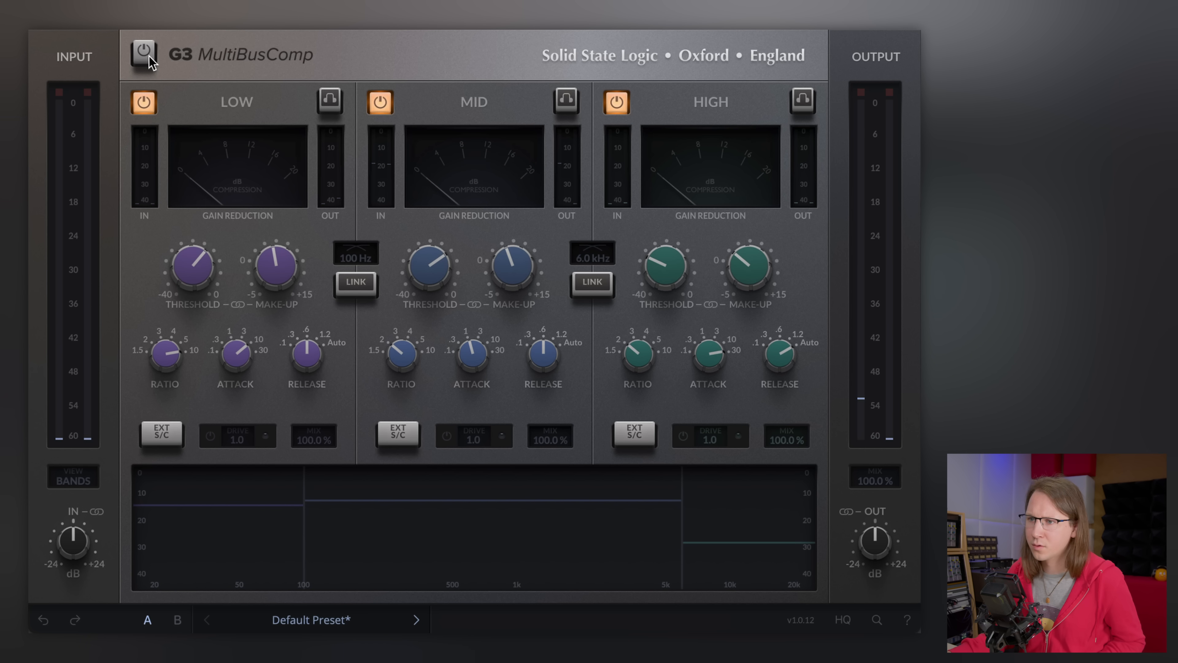
click(145, 55)
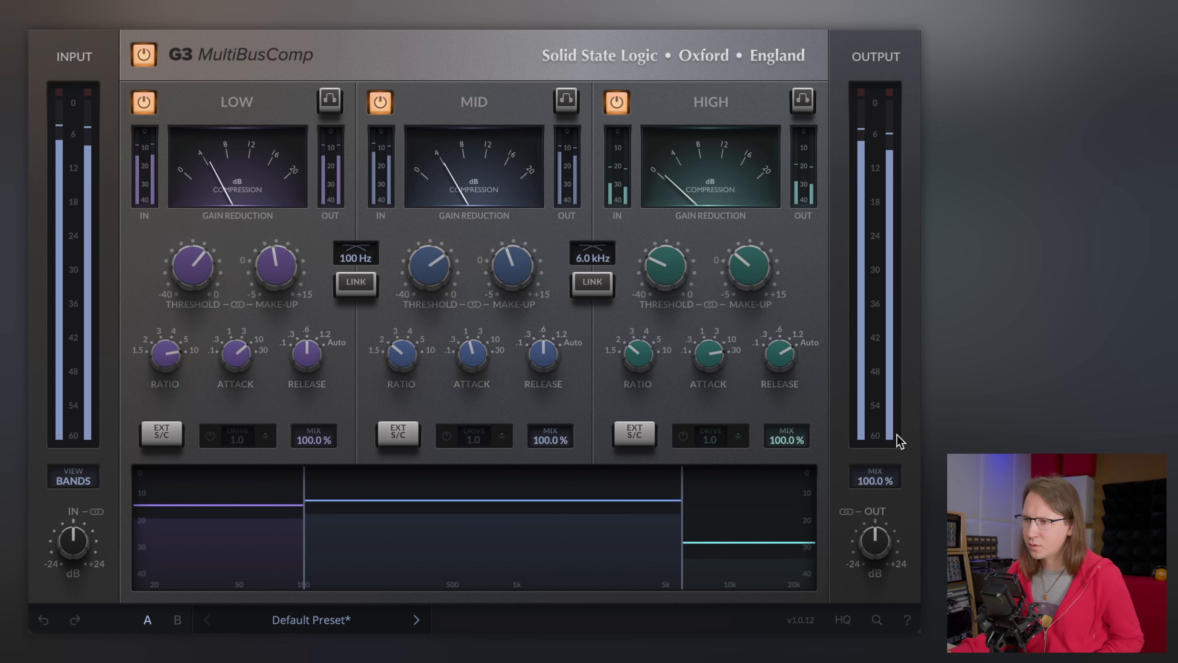
- Set the output gain to -2.2 dB and compare the compressor bypassed and active
drag(885, 559, 887, 561)
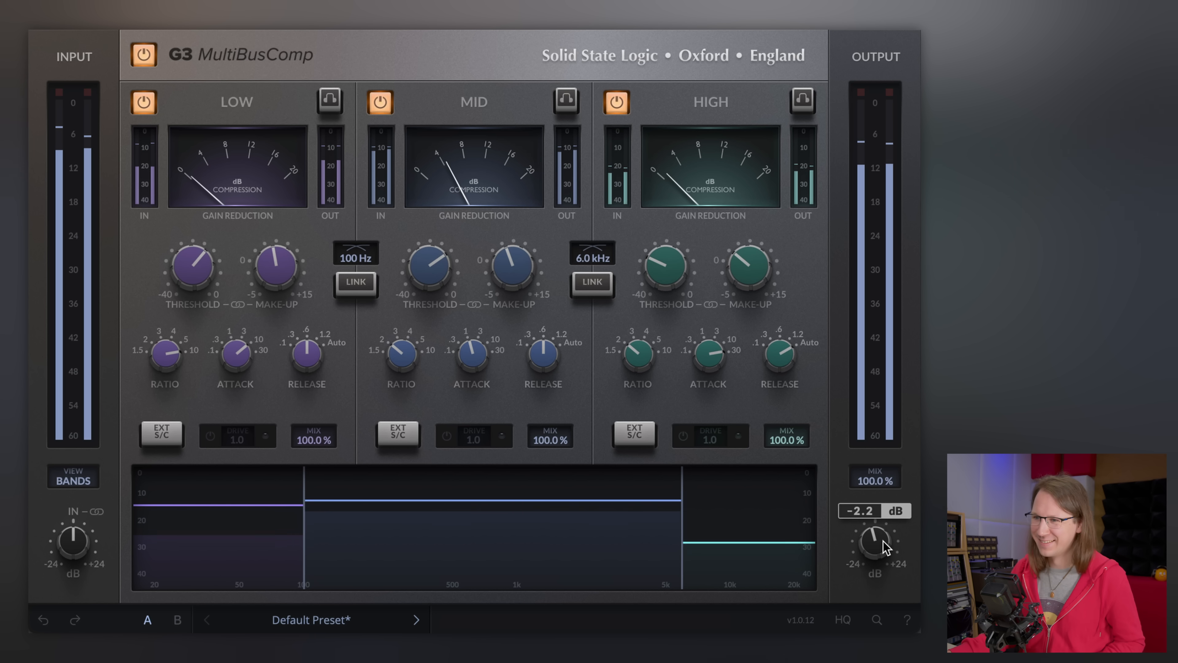
click(151, 58)
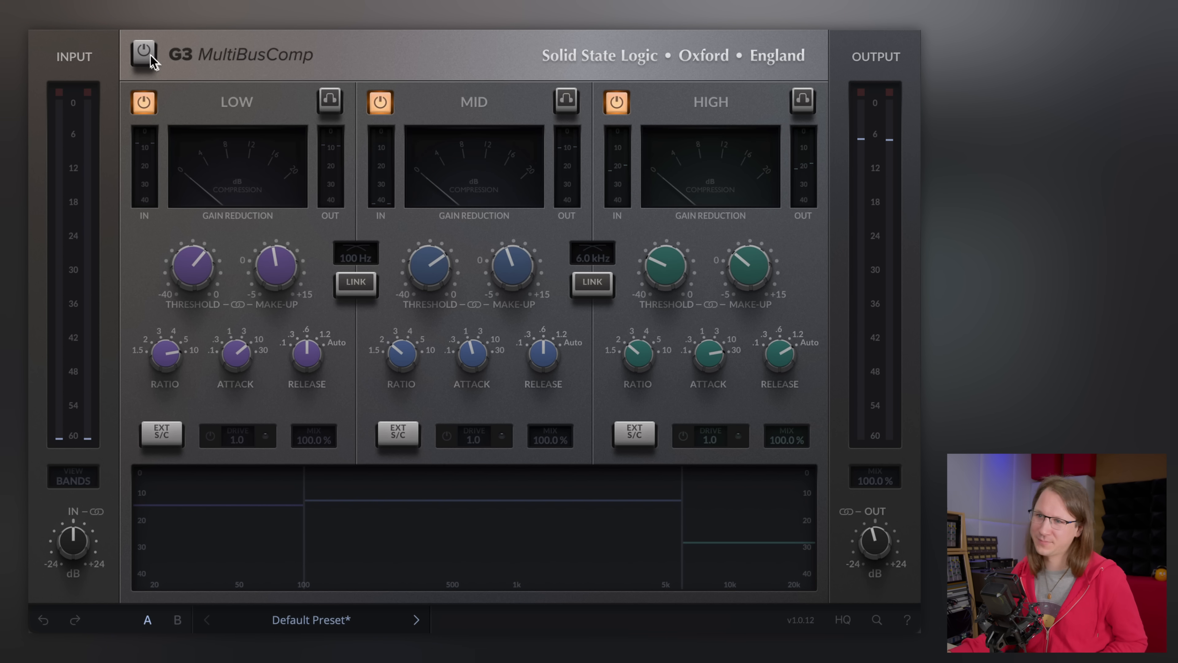
click(151, 57)
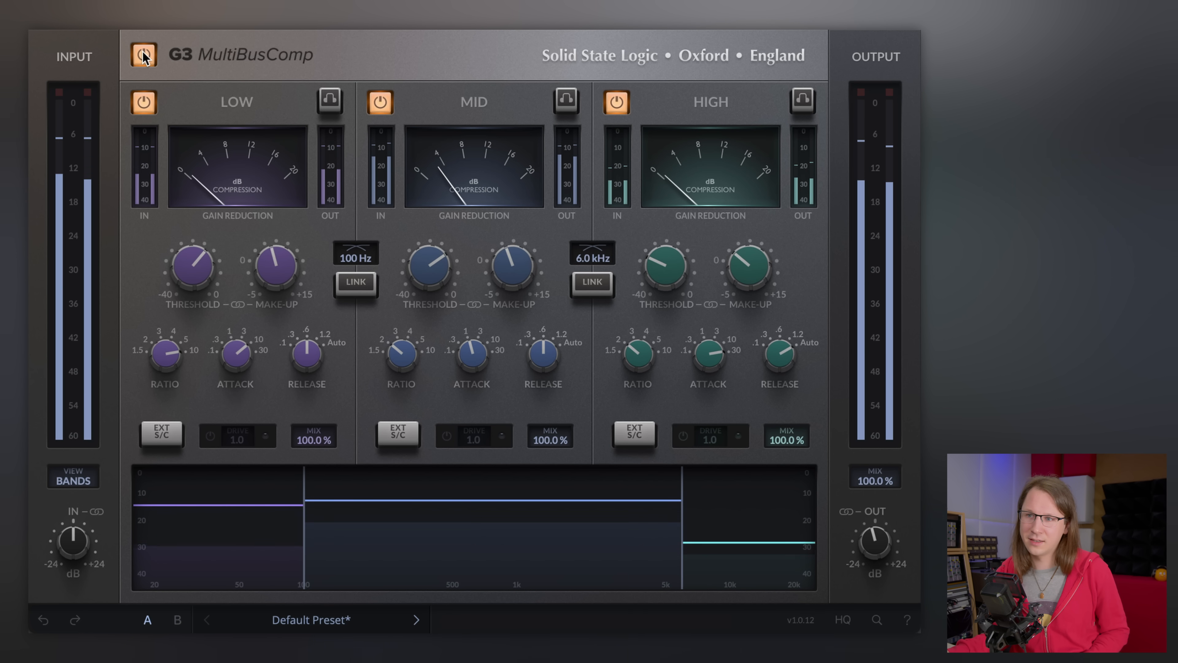
- Compare the compressor bypassed and active once more and fine-tune the output gain
click(142, 51)
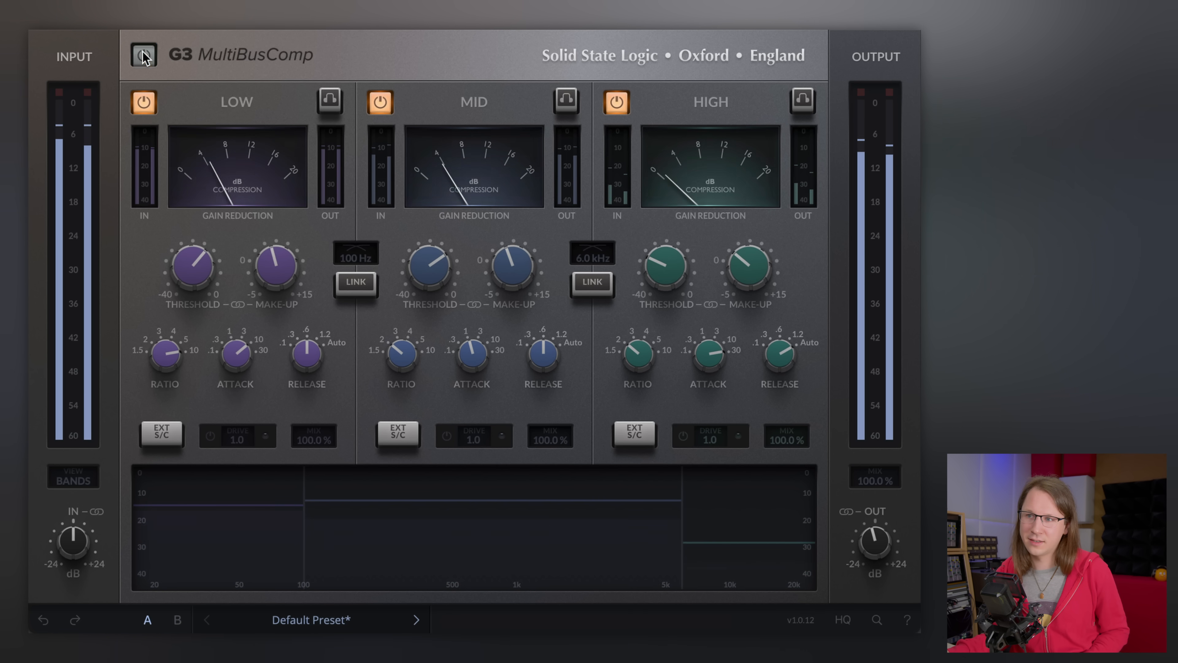
click(143, 52)
drag(869, 553, 872, 555)
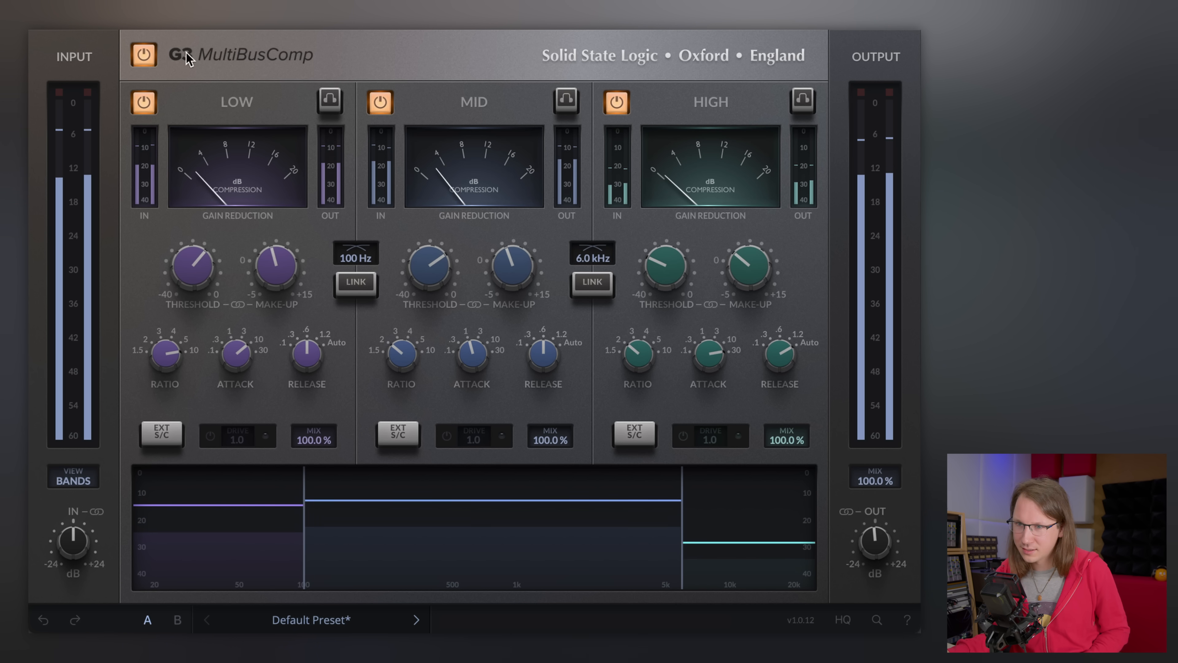
- Try linking and unlinking the crossover points between neighbouring bands
click(144, 55)
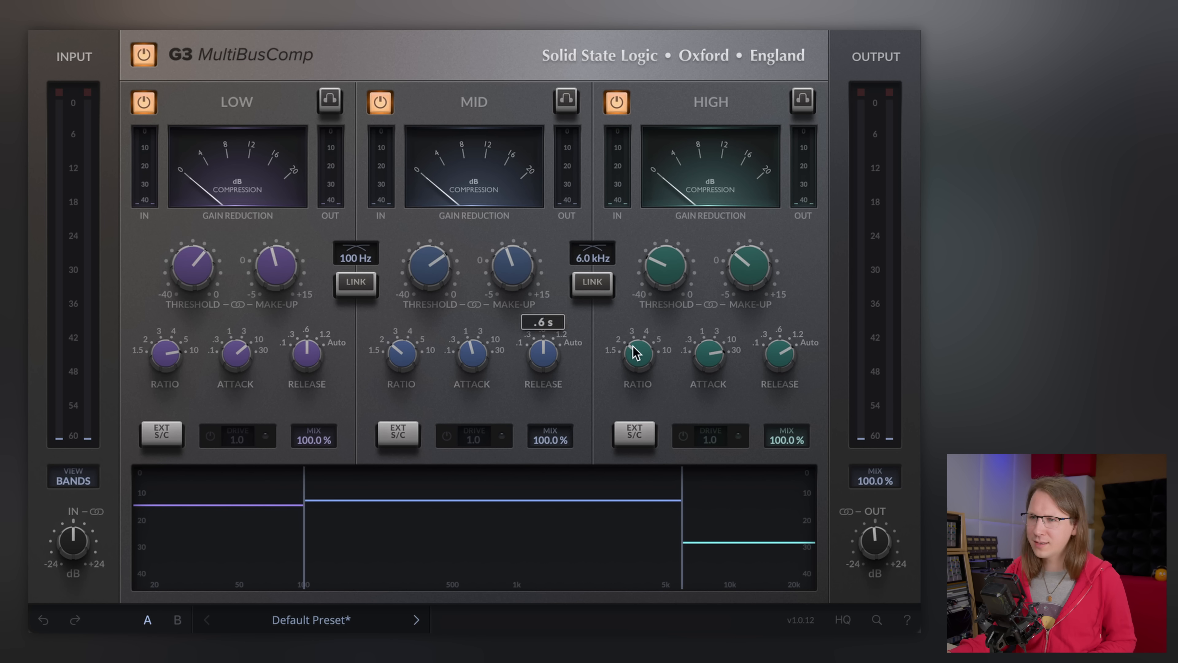
click(364, 285)
click(363, 285)
click(585, 286)
click(585, 286)
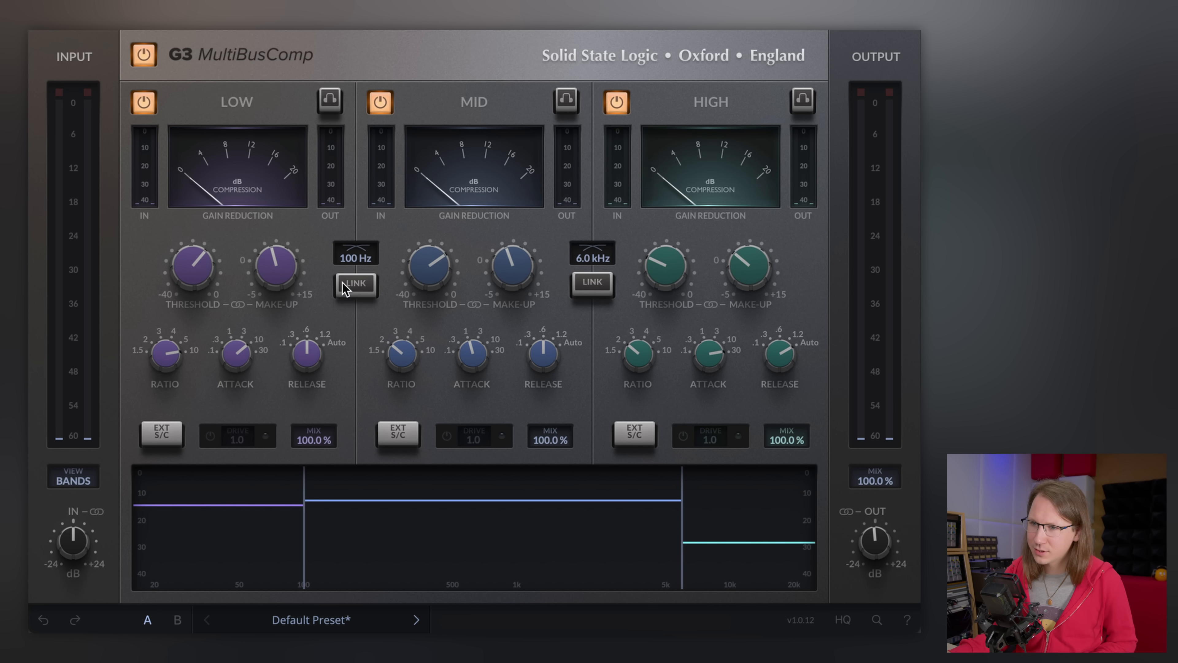
click(344, 288)
click(361, 284)
click(598, 286)
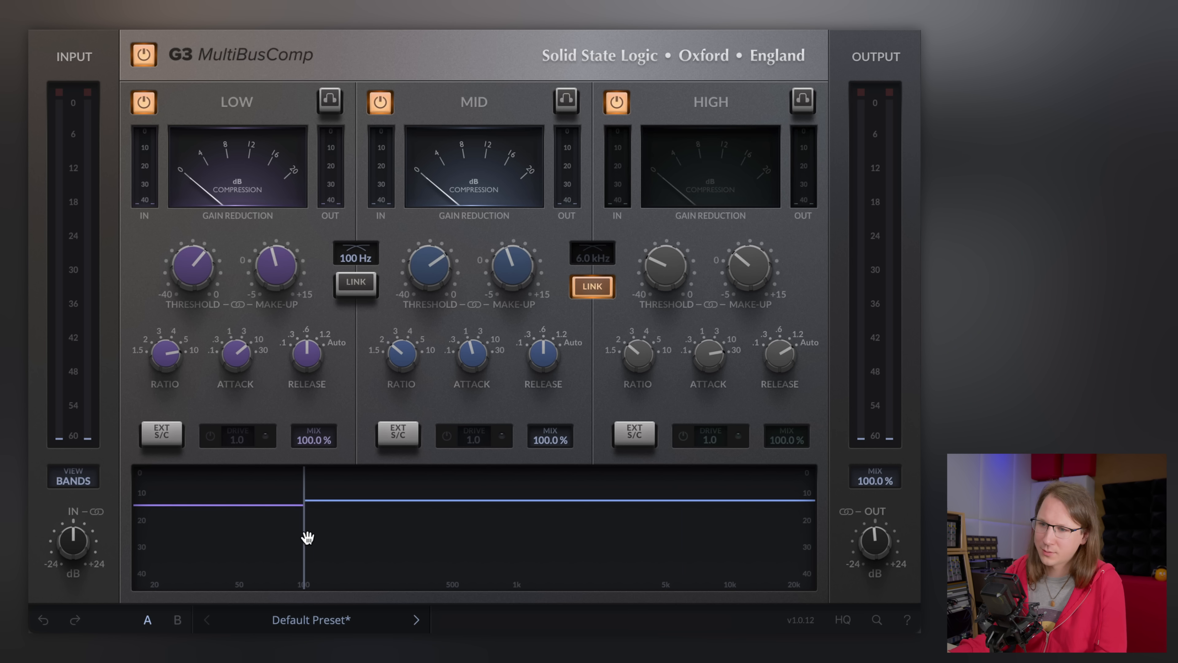
click(592, 284)
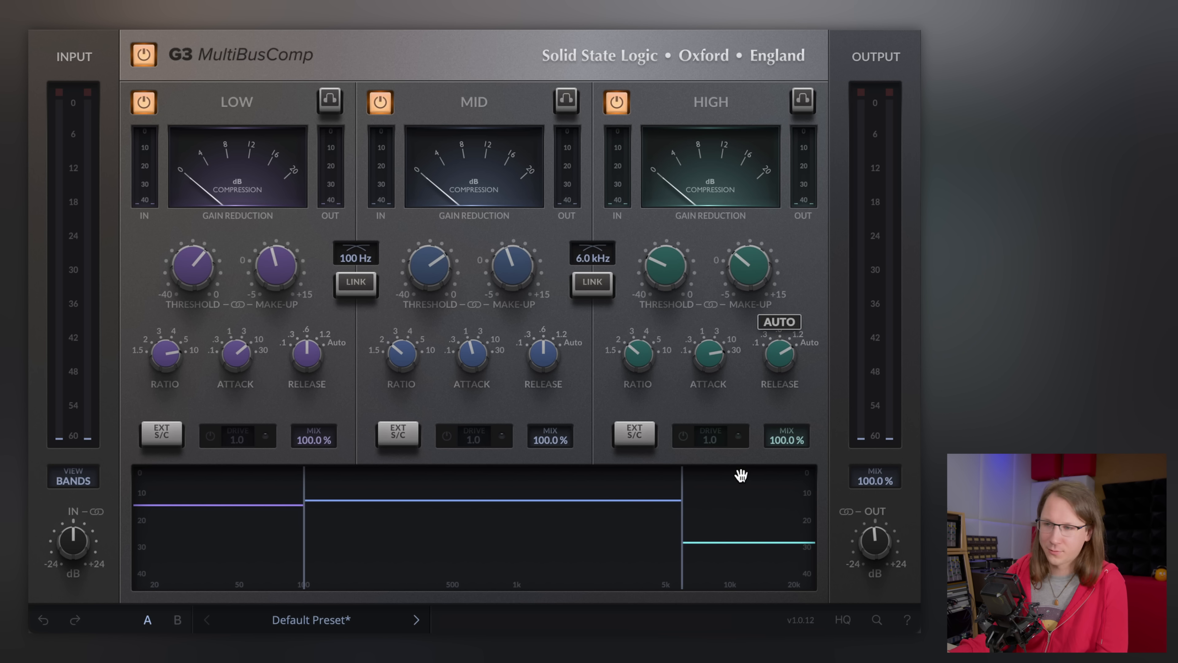
- Set the upper crossover to 200 Hz and the lower crossover to 70 Hz
drag(598, 258, 273, 266)
drag(363, 260, 342, 274)
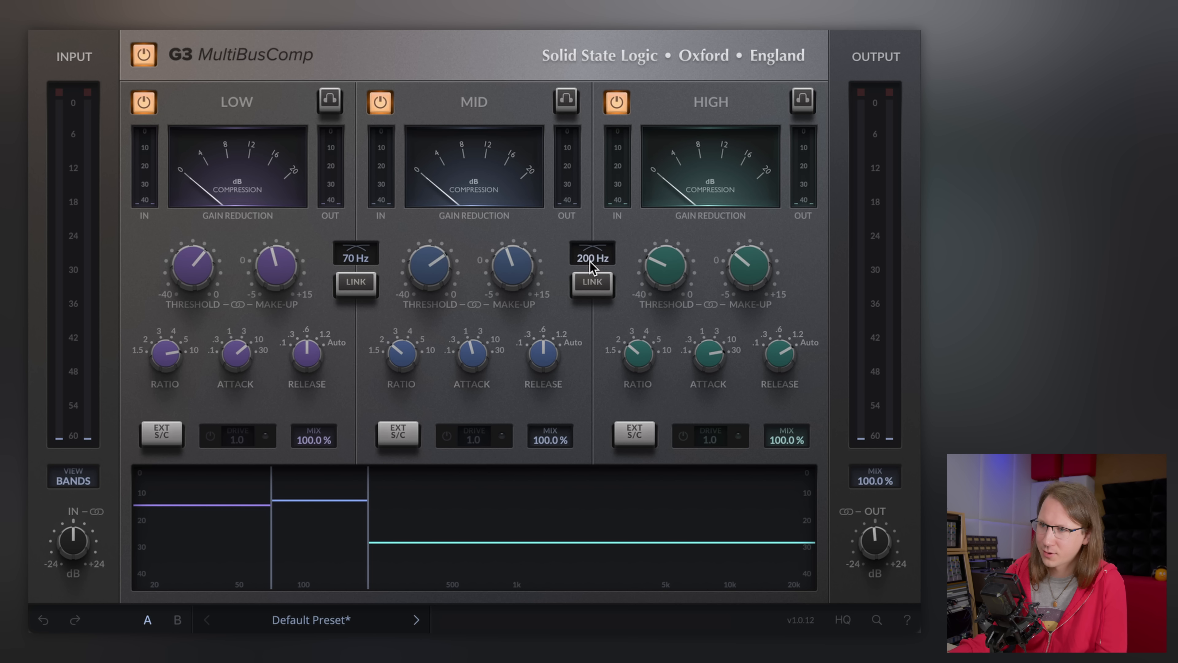
- Solo the low, mid and high bands in turn to listen to each range
click(330, 100)
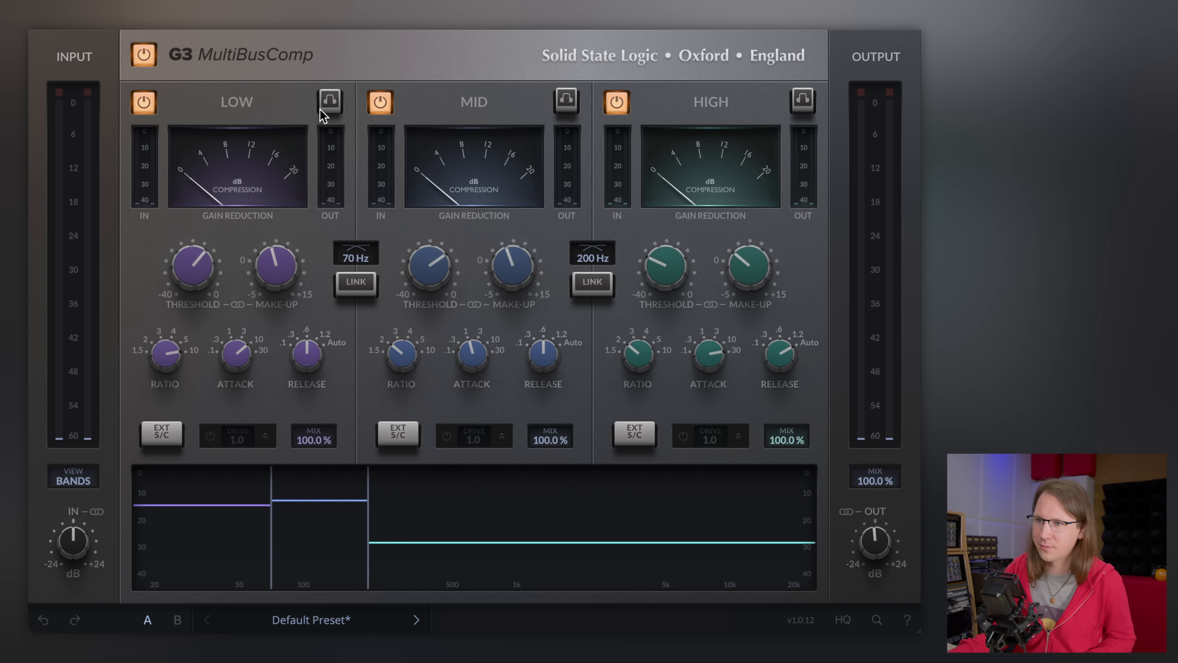
click(568, 104)
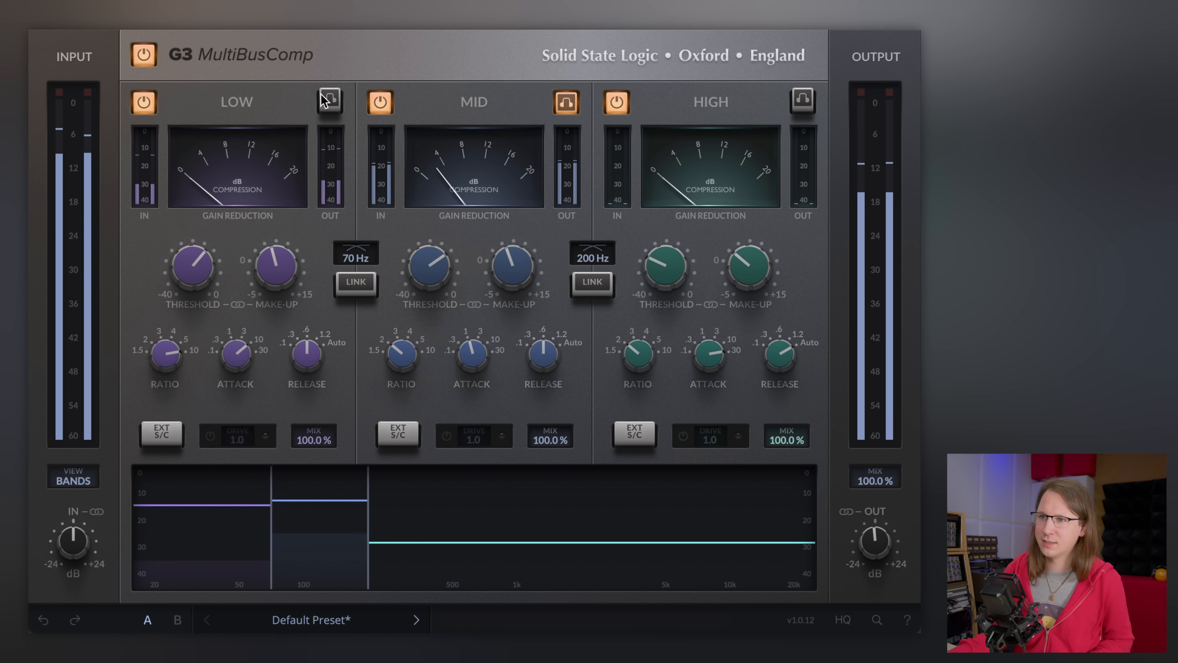
click(805, 102)
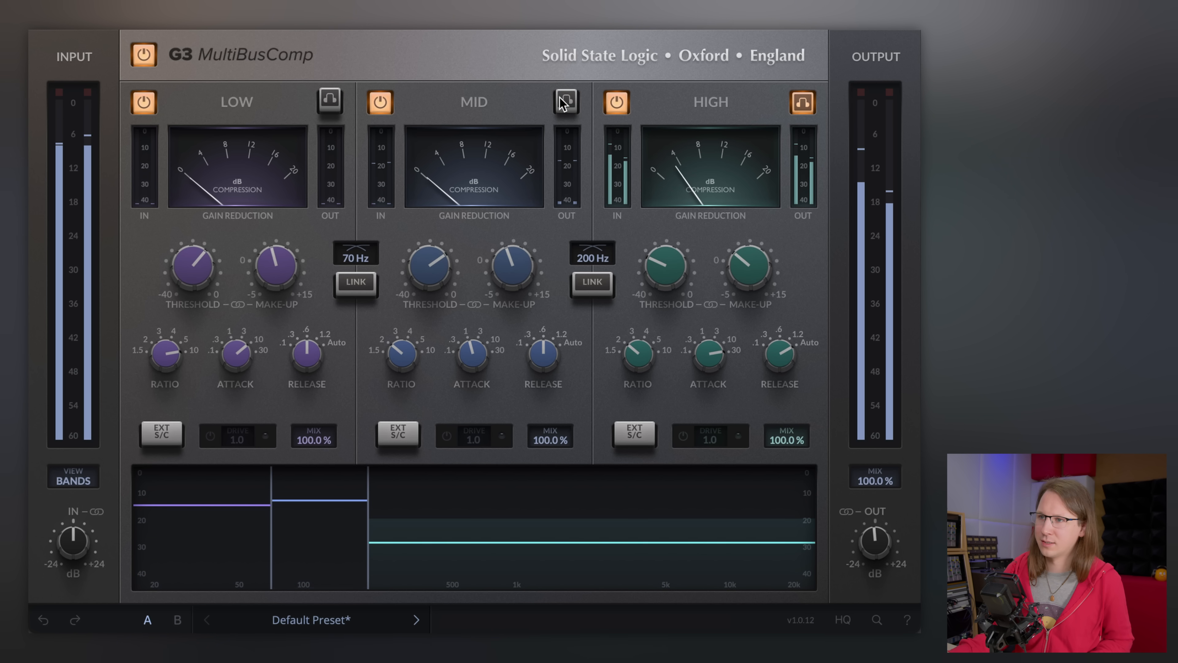
click(573, 100)
click(805, 103)
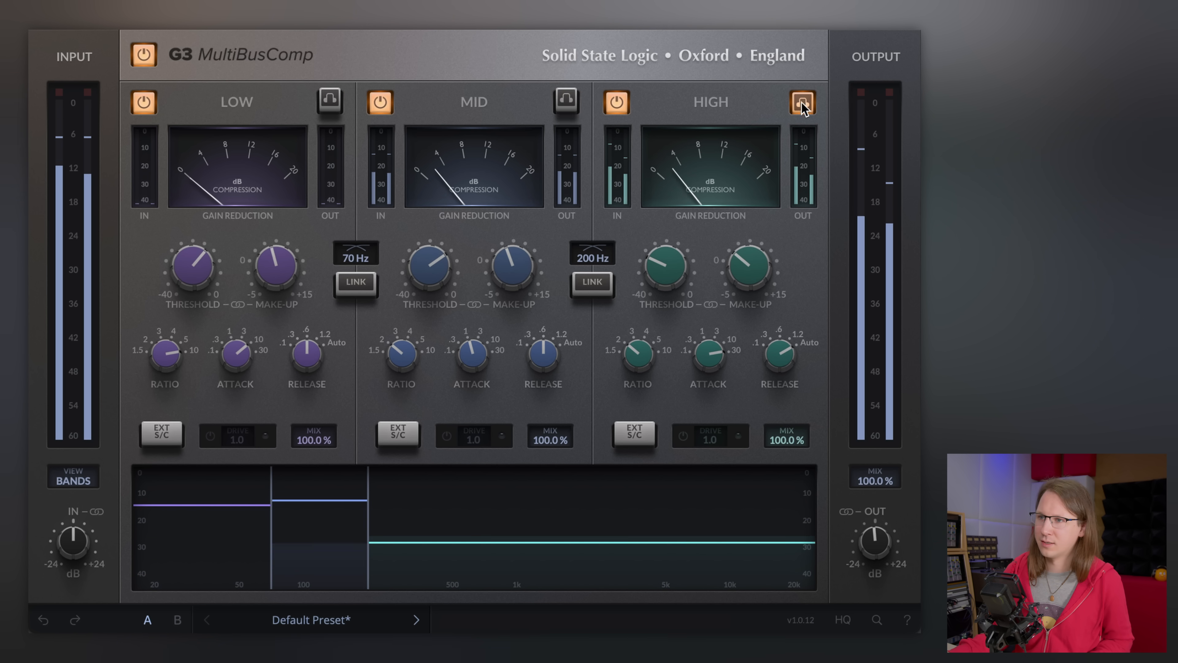
click(566, 104)
click(802, 101)
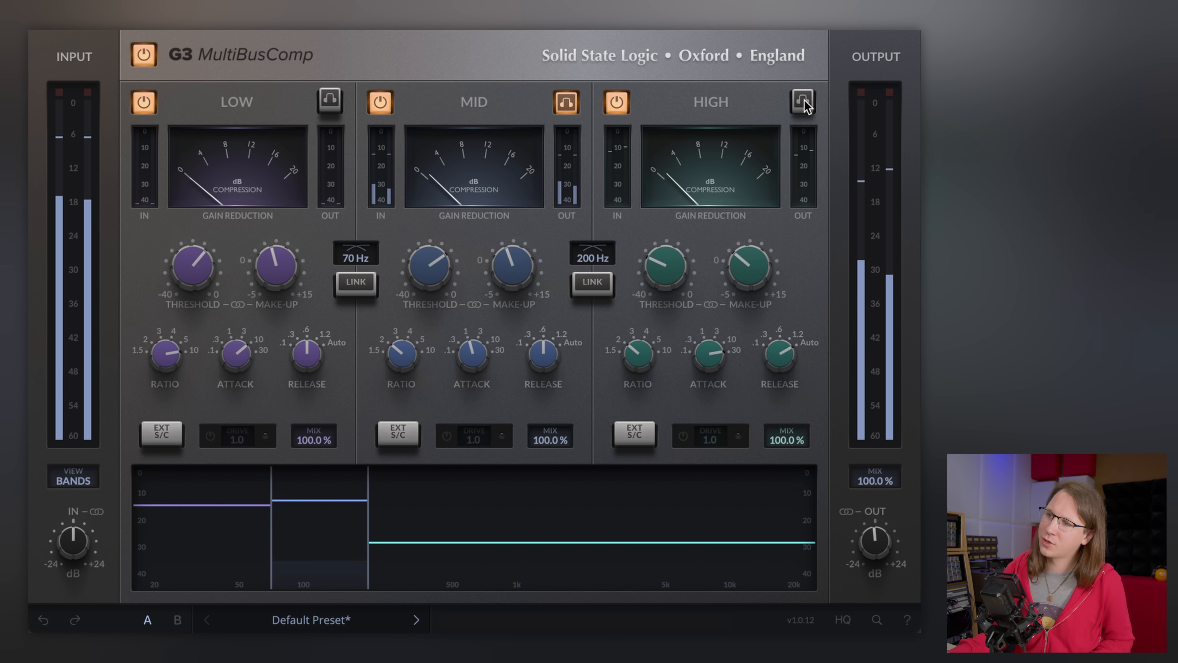
click(575, 103)
click(575, 102)
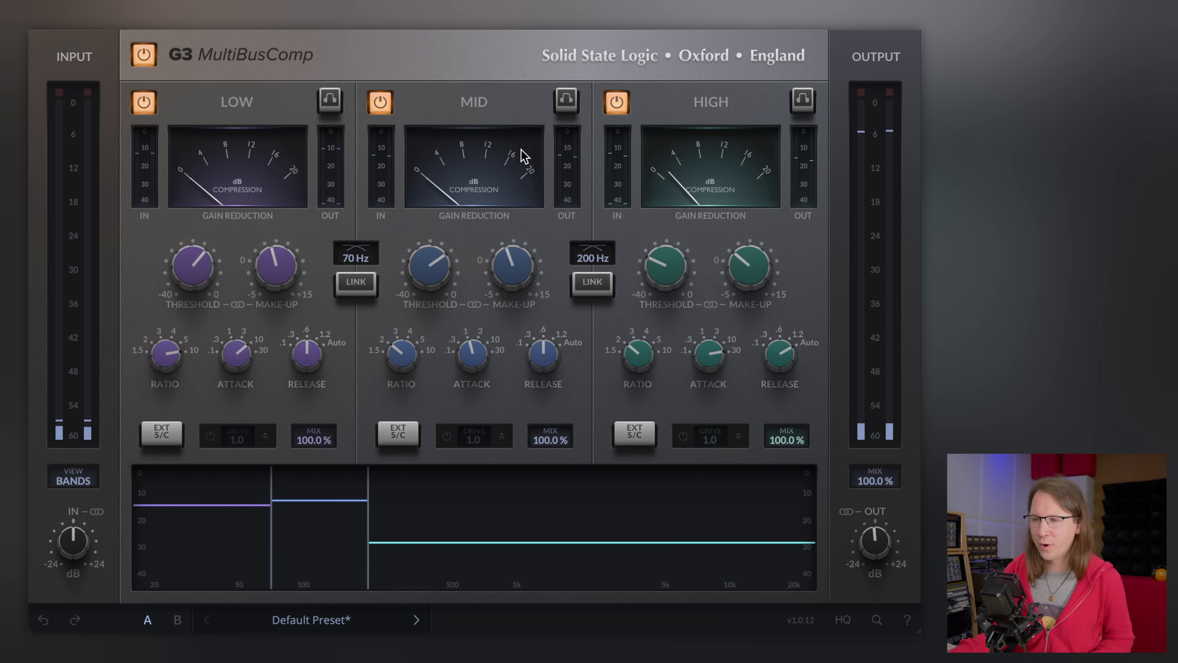
click(567, 102)
click(330, 101)
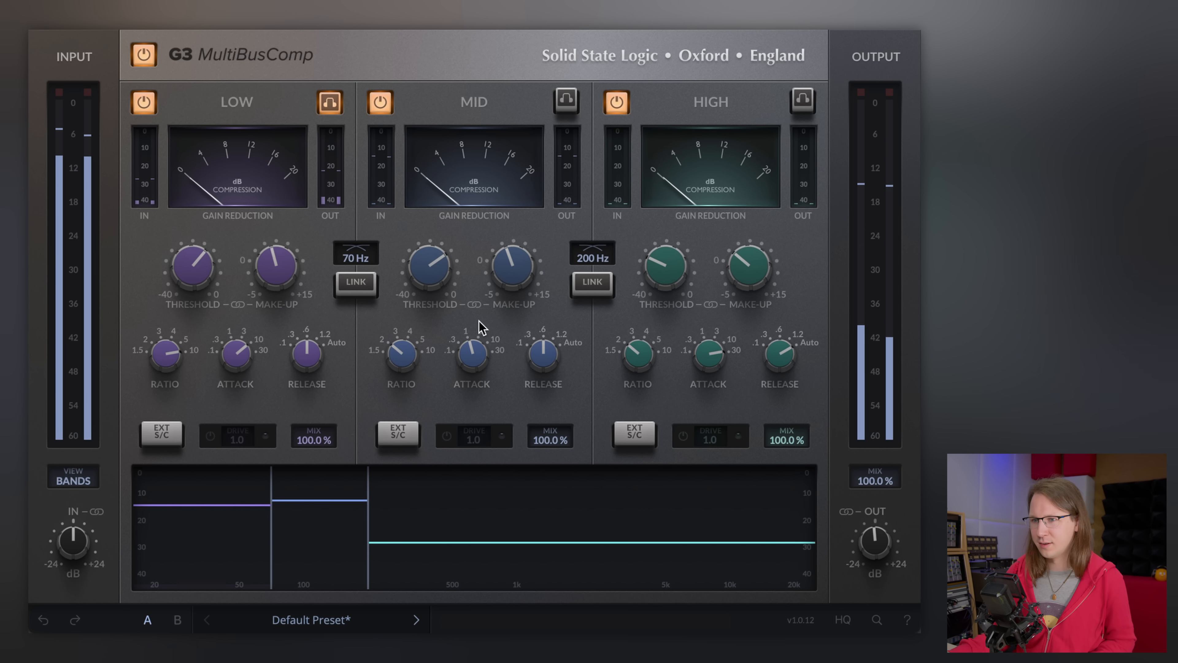
click(330, 102)
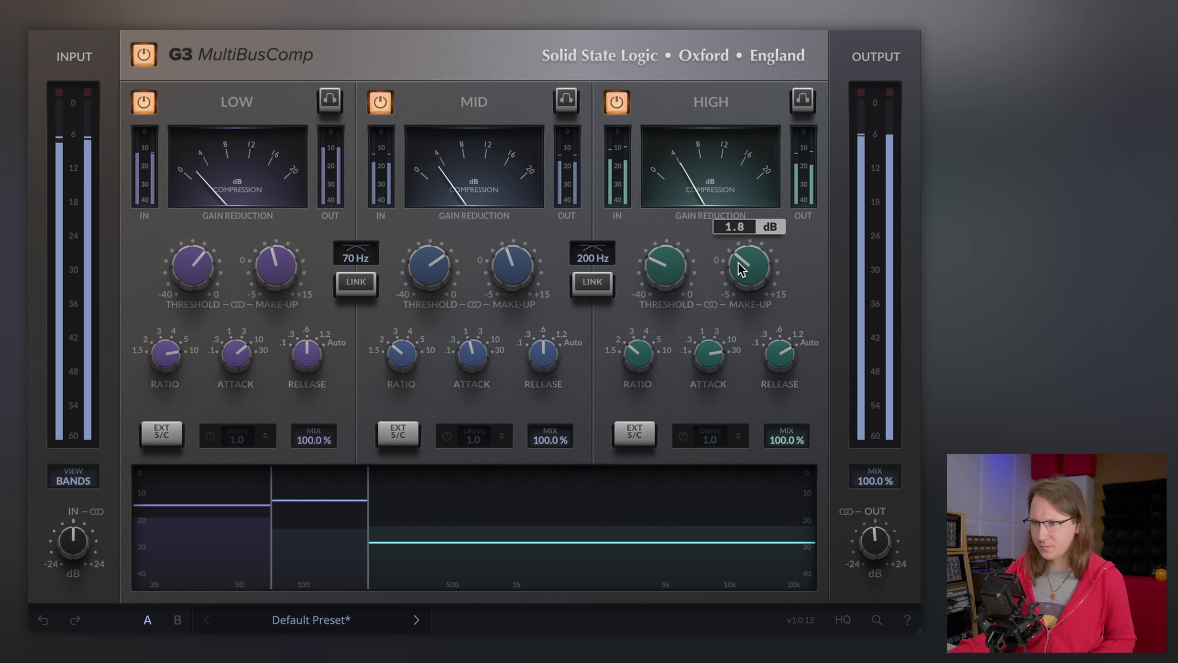
- Adjust the high band's threshold, release and attack, and slightly raise the mid band's threshold
drag(665, 278, 686, 207)
drag(770, 363, 765, 423)
drag(691, 350, 697, 389)
drag(657, 265, 657, 263)
mouse_move(430, 265)
mouse_down()
mouse_move(432, 275)
mouse_move(436, 262)
mouse_up()
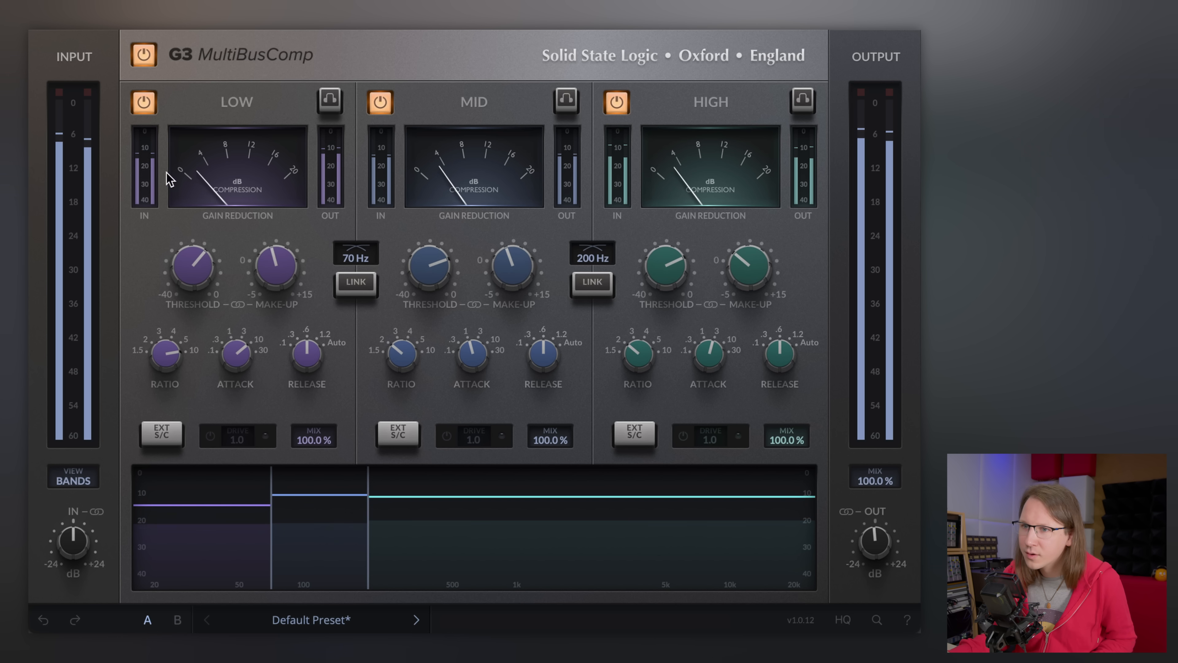
- Nudge the low make-up gain and mid threshold while comparing the compressor bypassed and active
click(148, 54)
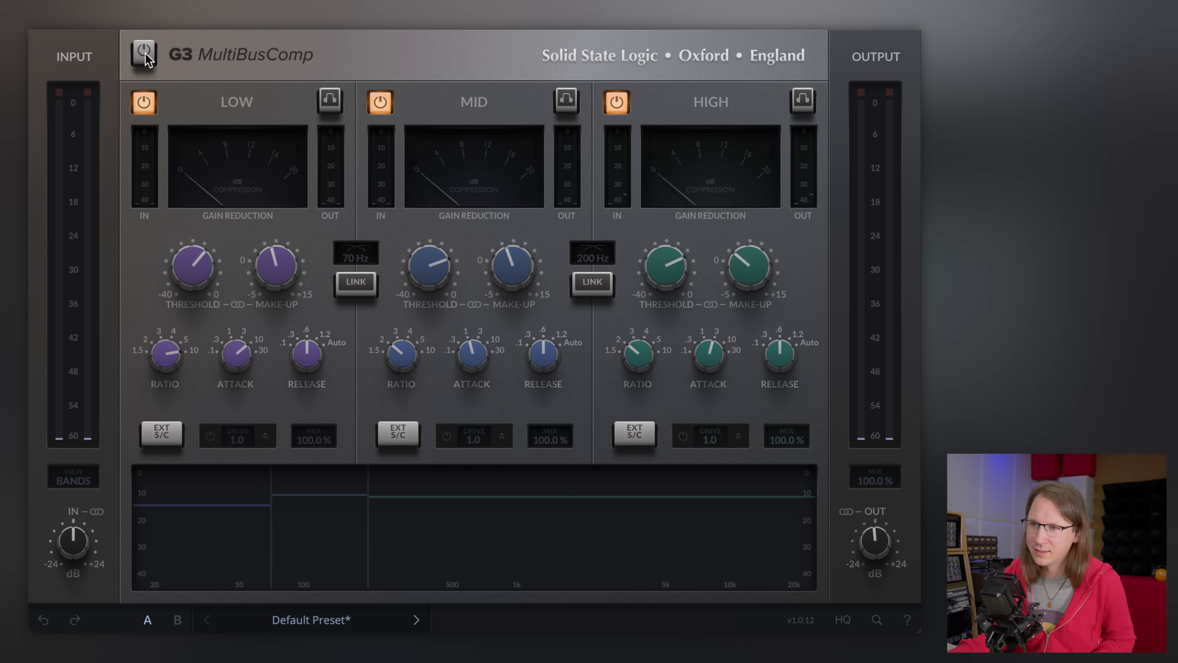
click(145, 52)
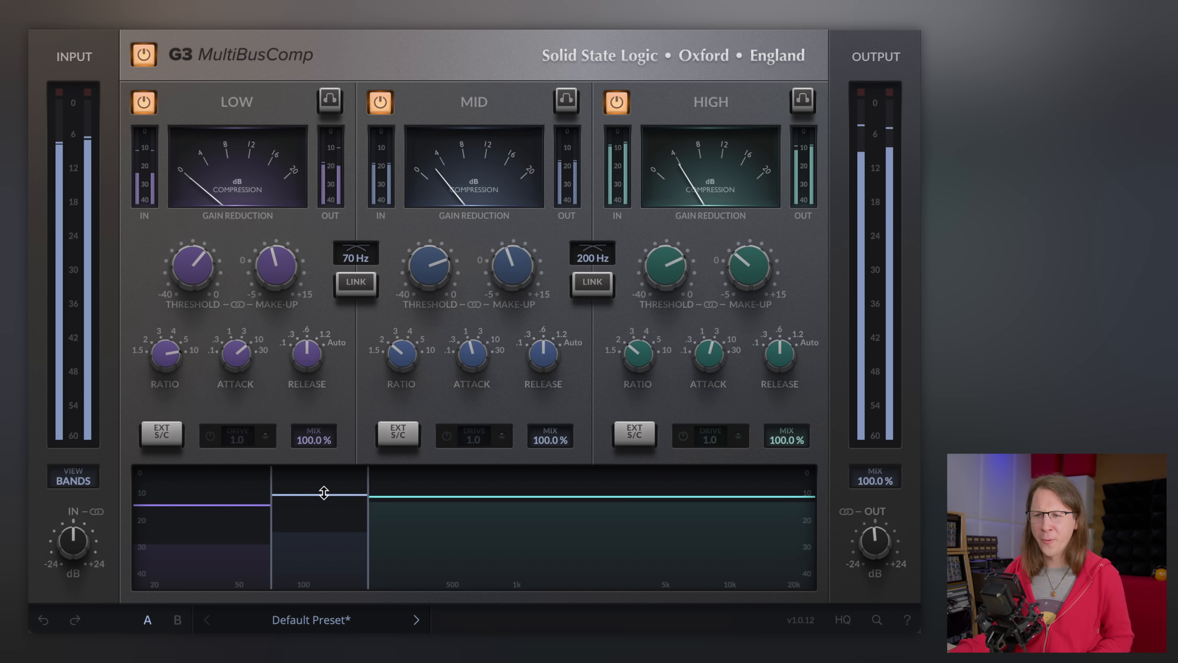
drag(276, 284, 275, 273)
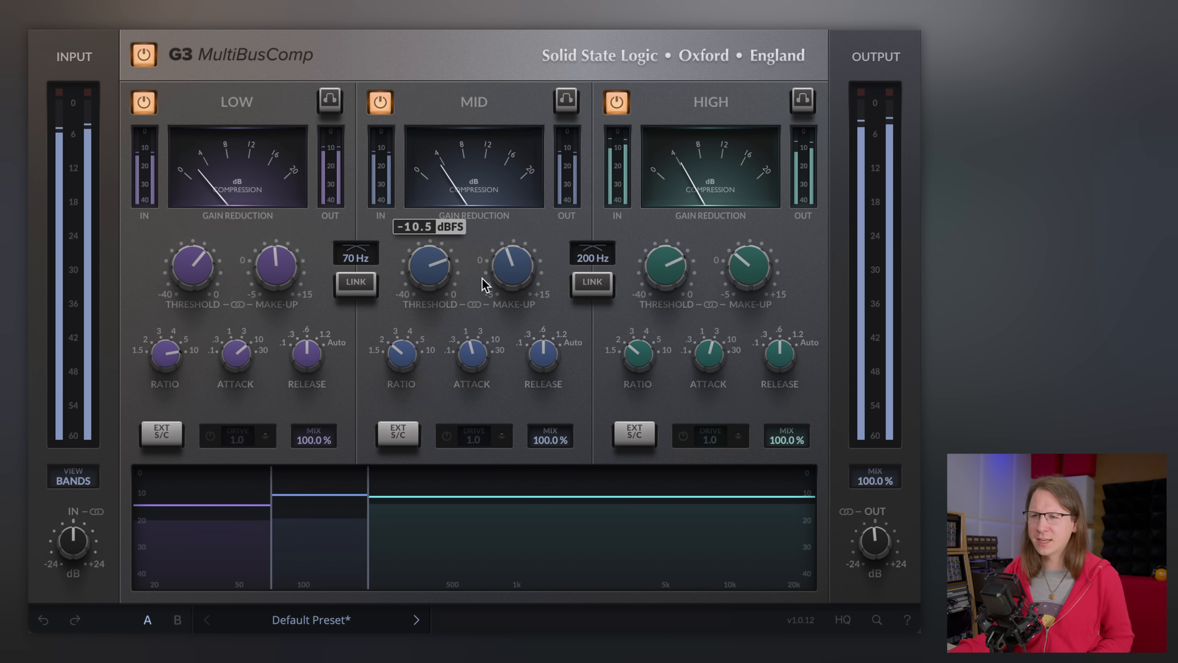
drag(493, 276, 494, 267)
click(145, 54)
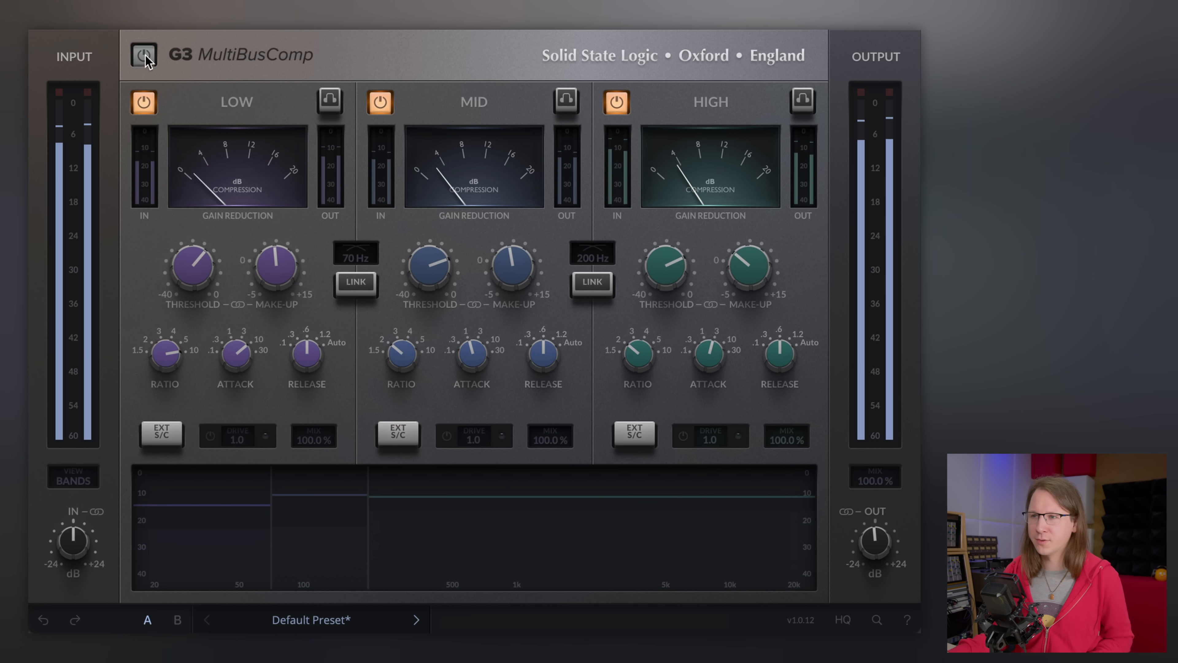
click(146, 54)
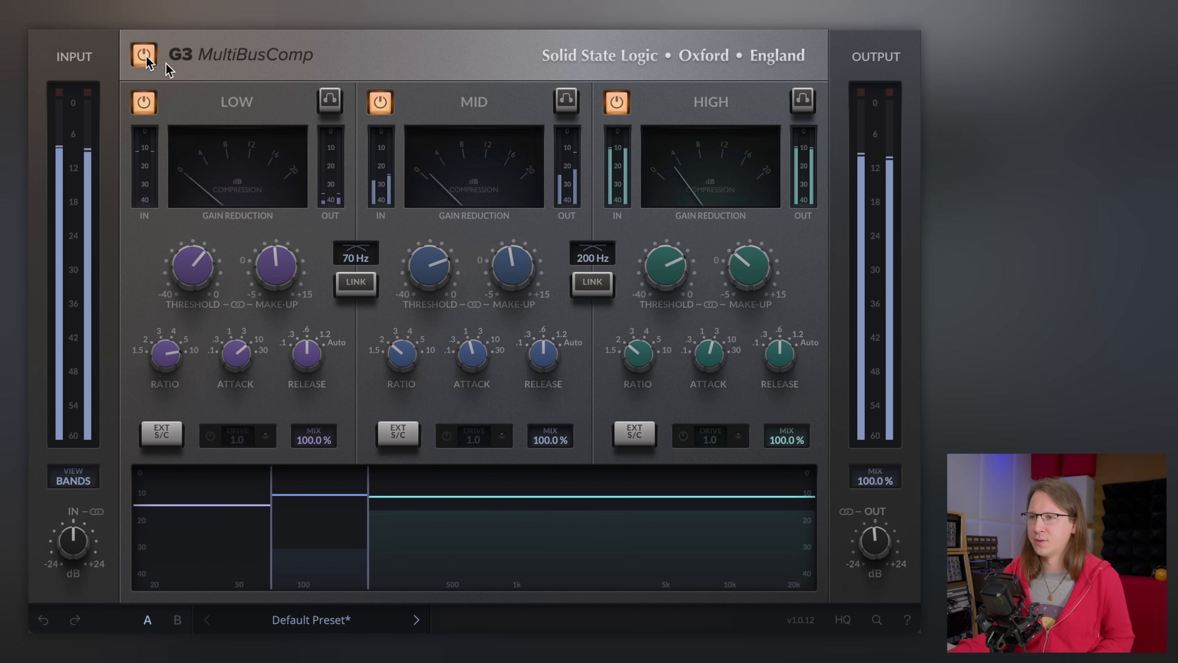
- Set the mid make-up gain to 3.1 dB and A/B the whole compressor
mouse_move(763, 271)
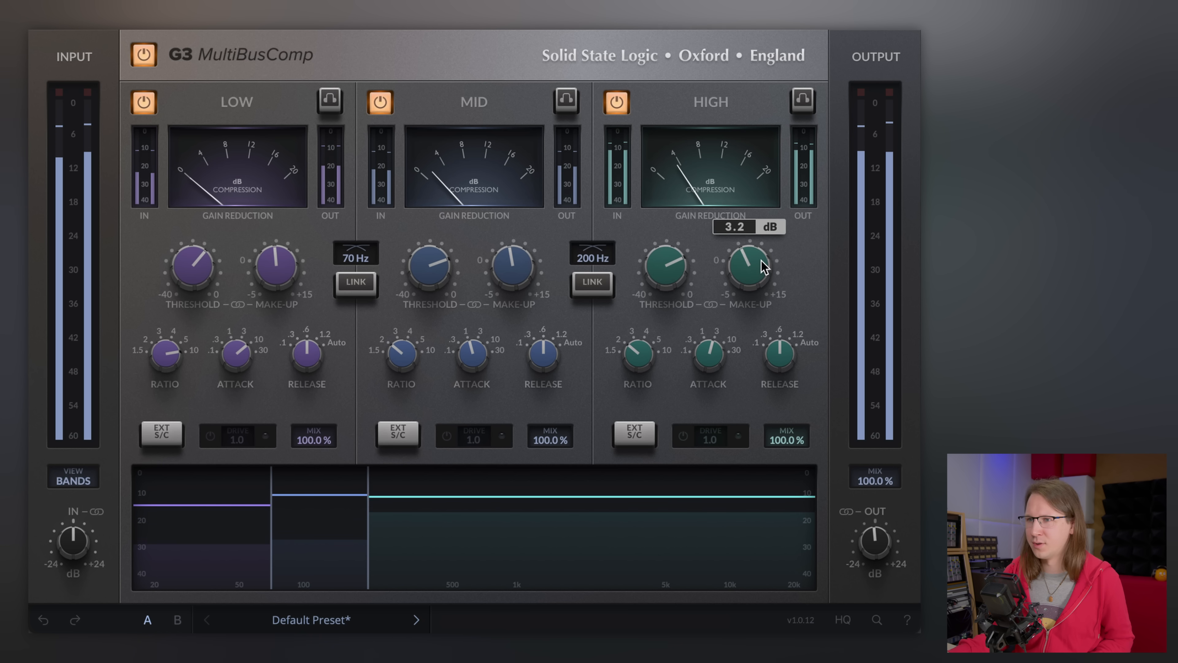
mouse_move(513, 271)
drag(513, 271, 513, 289)
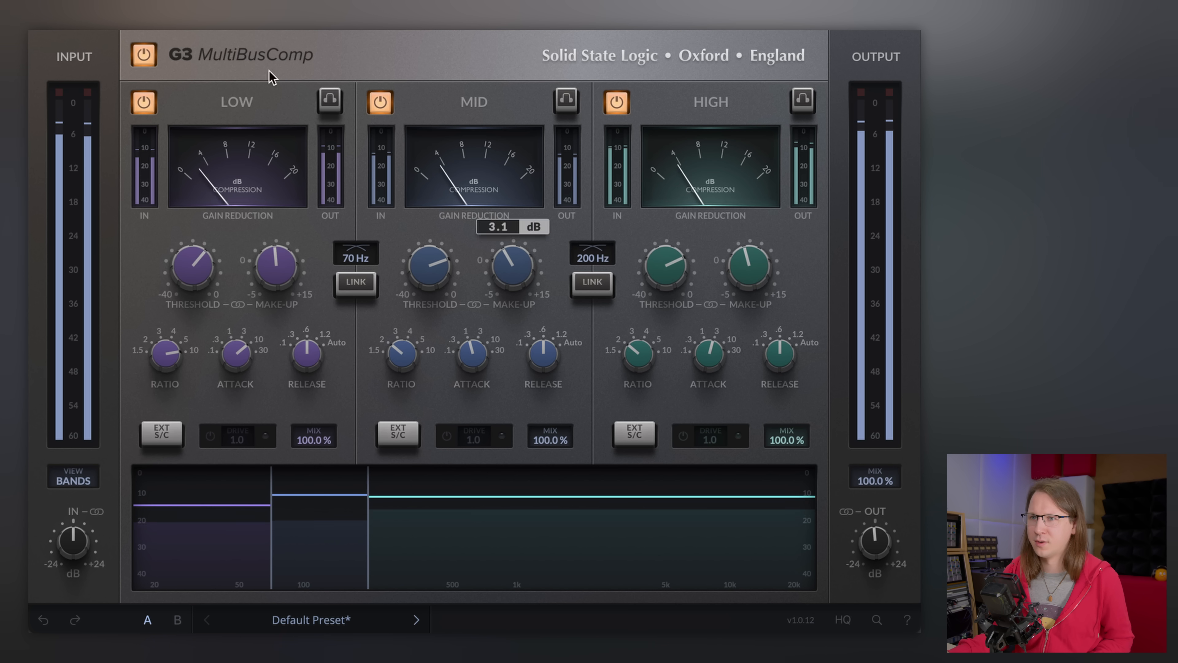
click(139, 52)
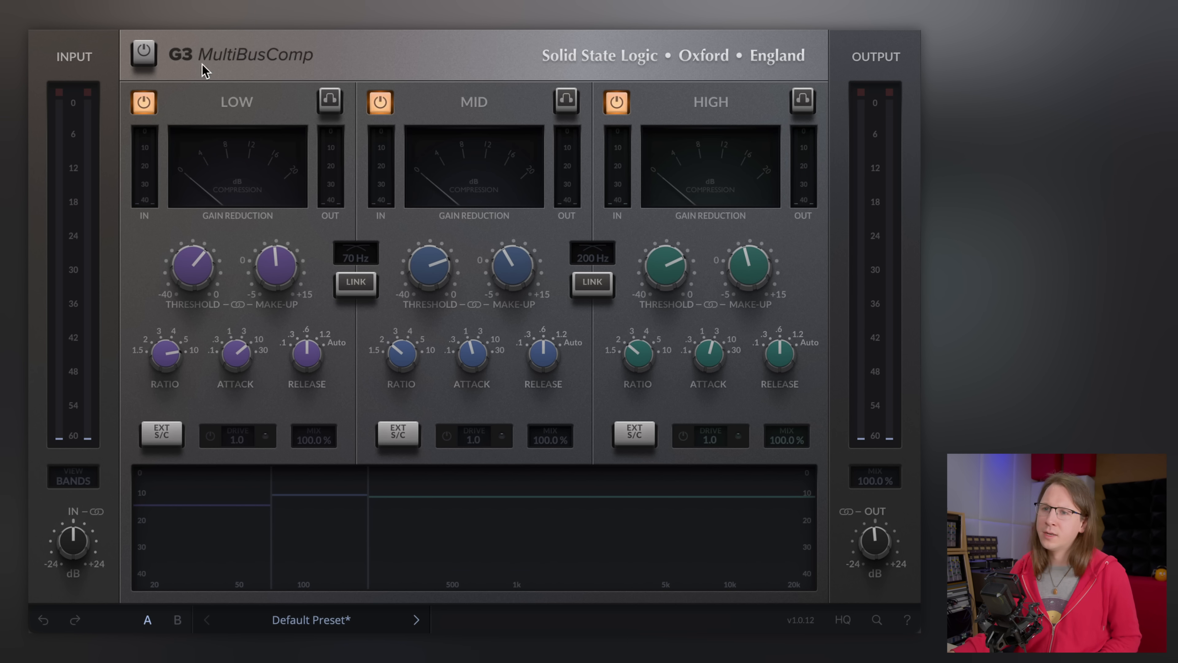
click(143, 60)
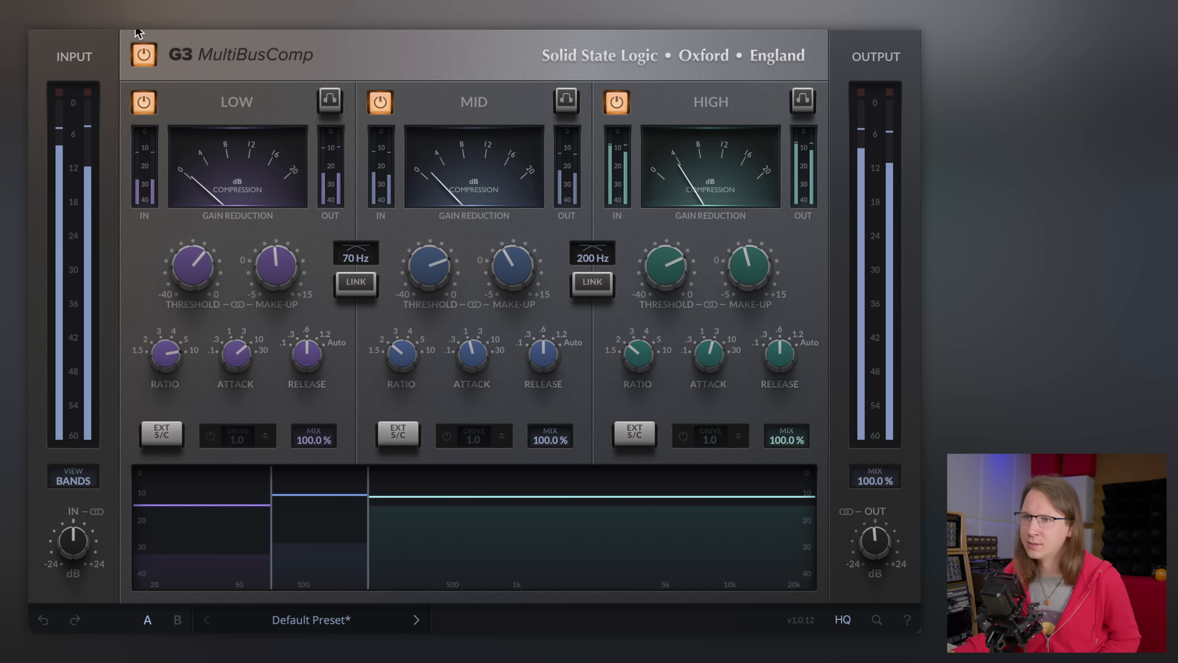
click(143, 54)
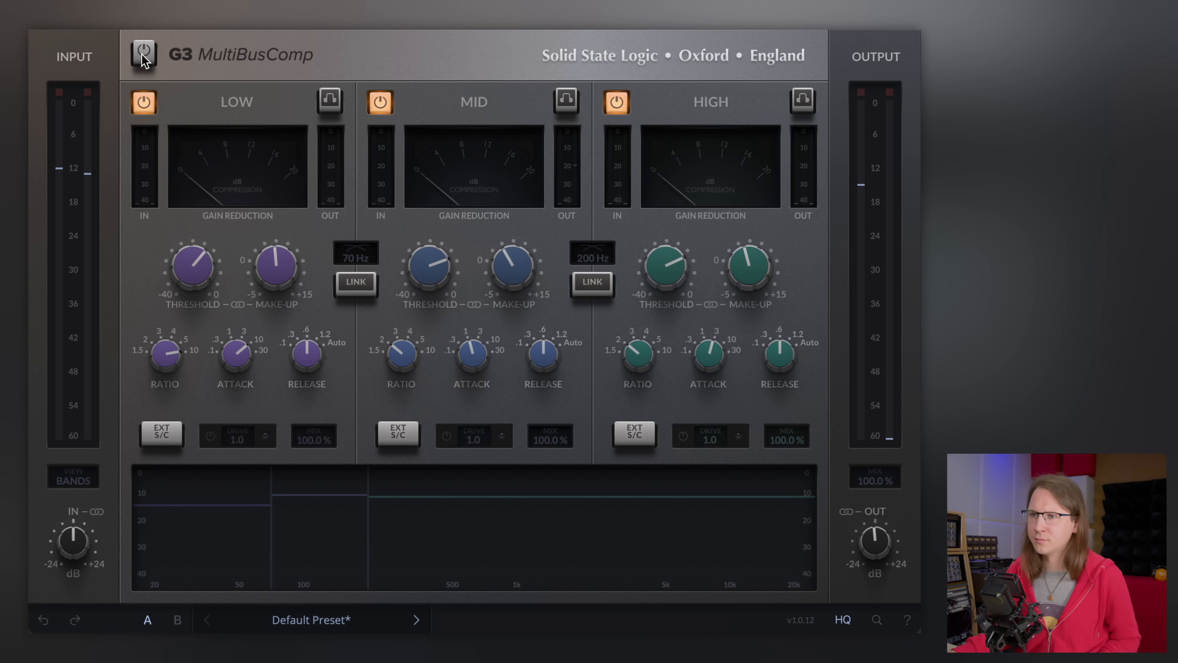
click(142, 54)
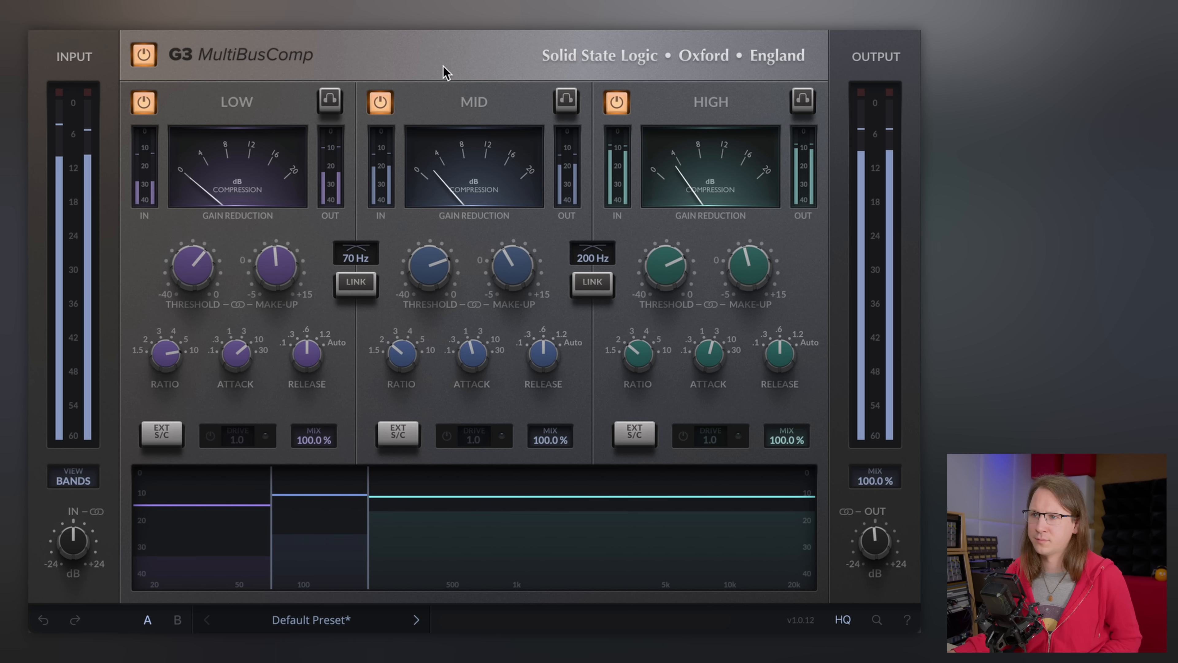
- Shift the mid band so the crossovers sit at 105 Hz and 4.1 kHz
key(space)
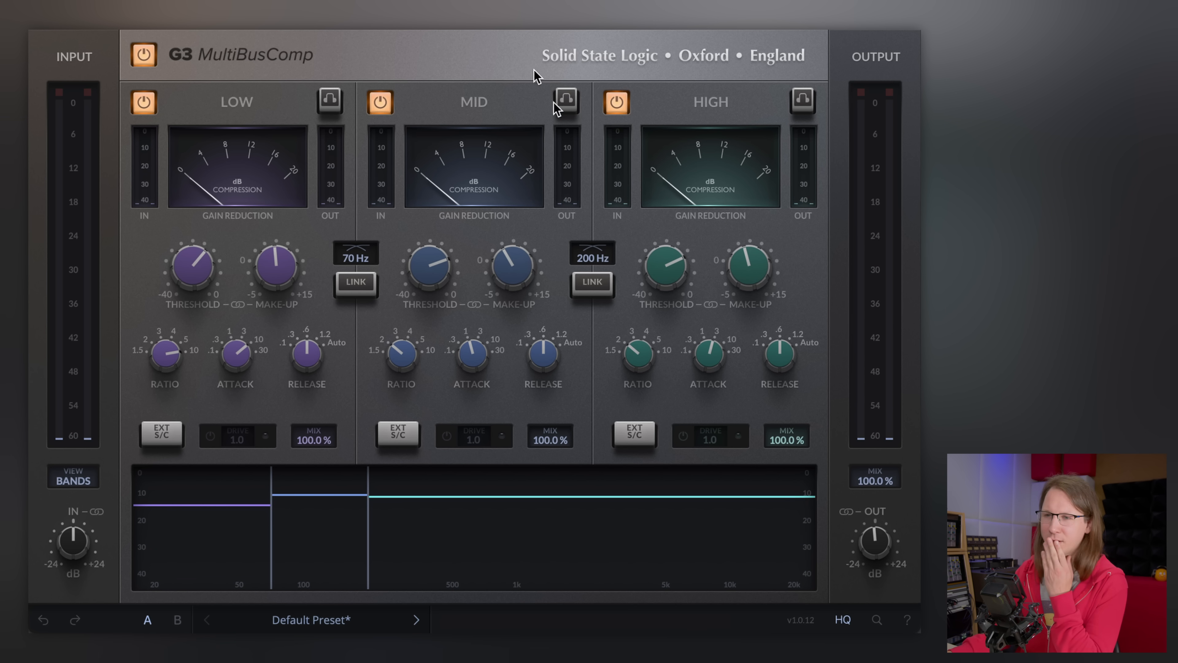
drag(364, 530, 648, 521)
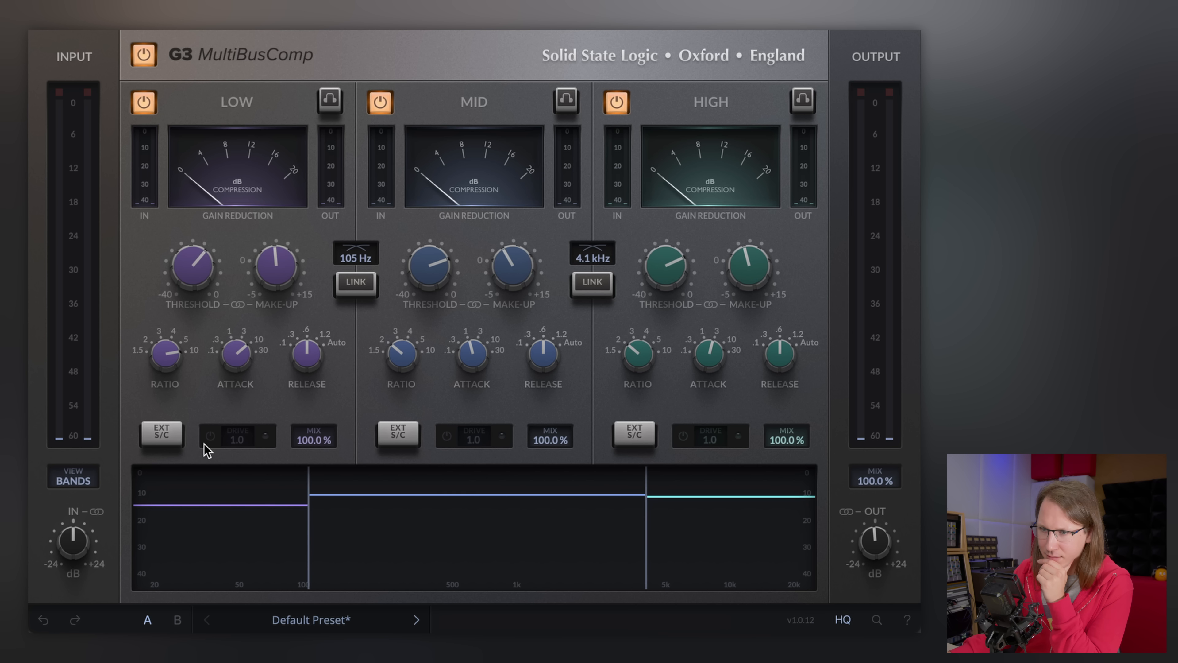
- Solo the low band and move the lower crossover to 92 Hz
click(330, 100)
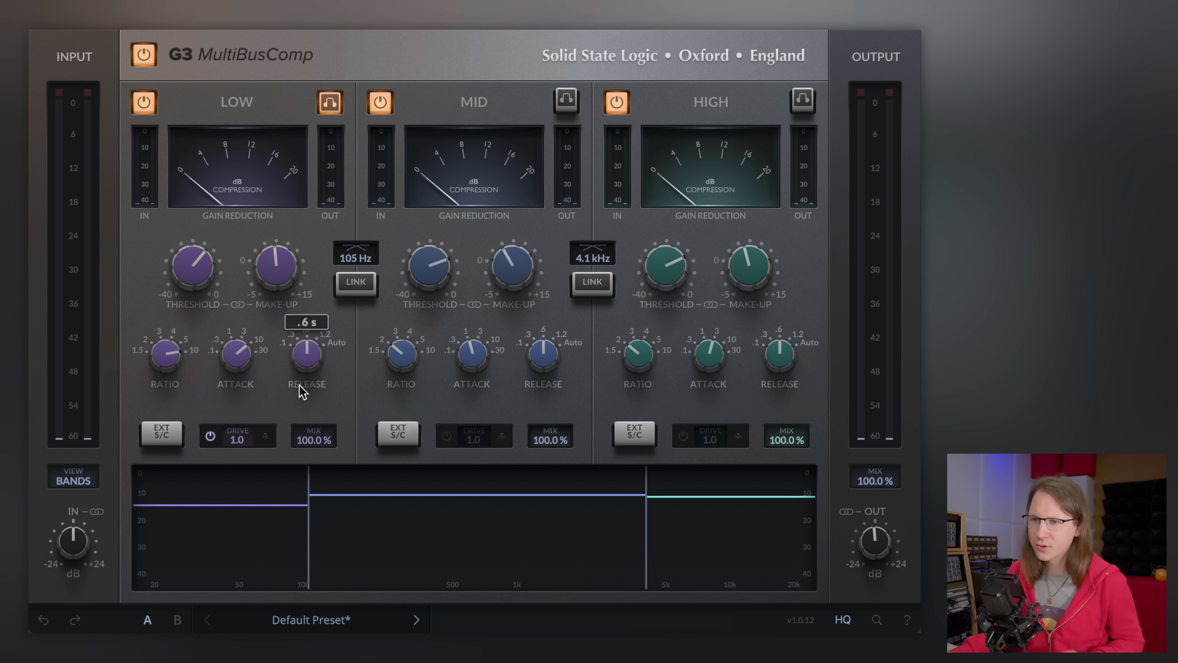
key(space)
drag(307, 523, 295, 520)
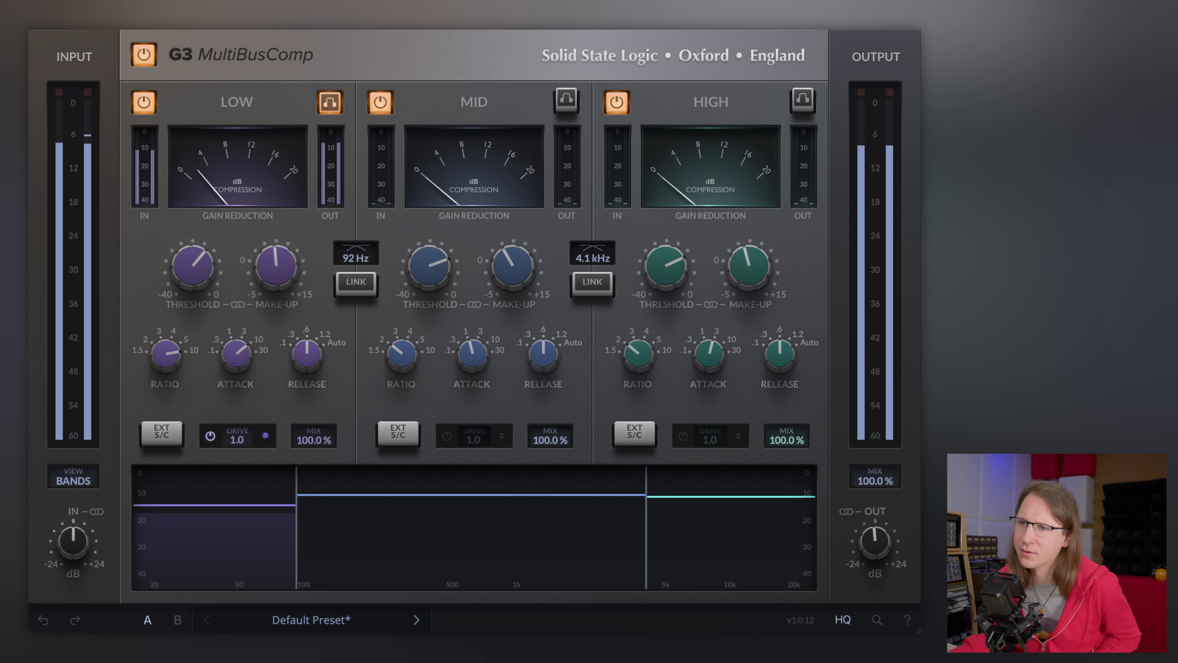
- Turn on the low band's drive at 7.0, comparing it switched off and on
drag(246, 441, 246, 434)
drag(256, 380, 257, 307)
drag(250, 209, 258, 324)
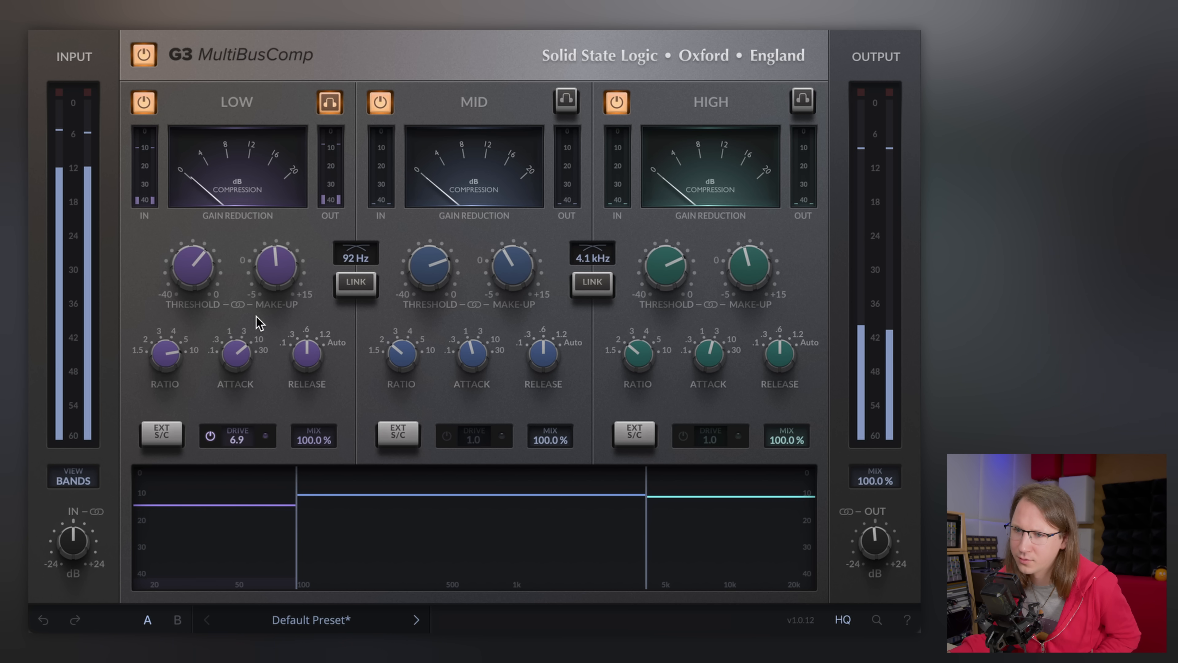
click(210, 436)
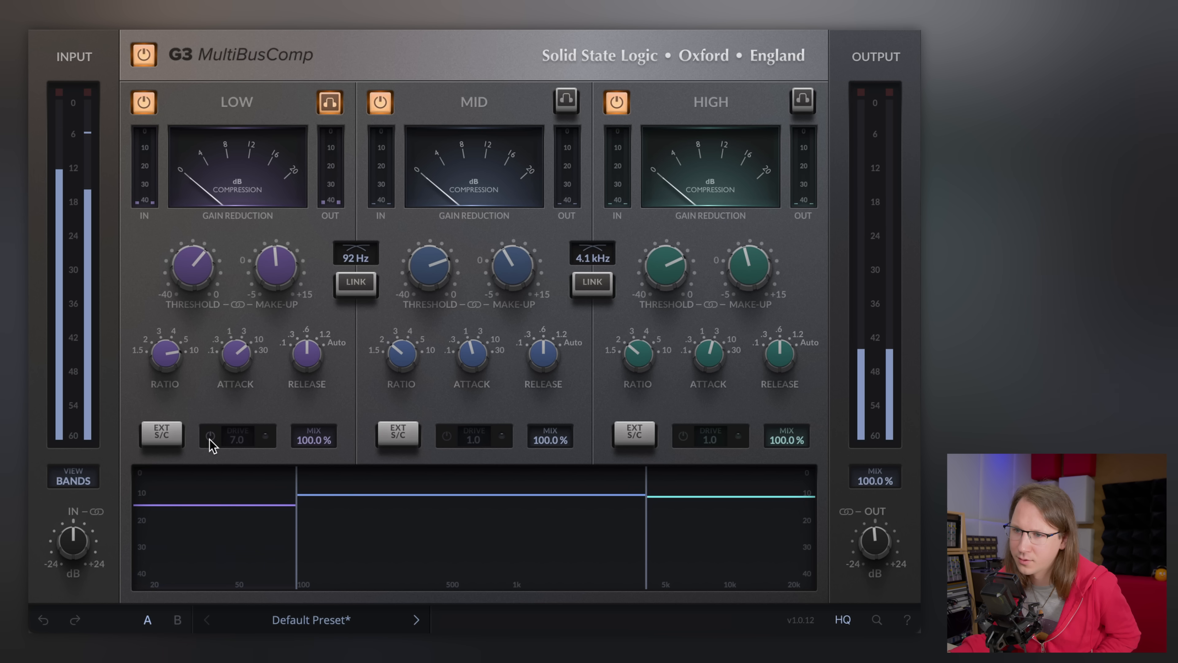
click(210, 437)
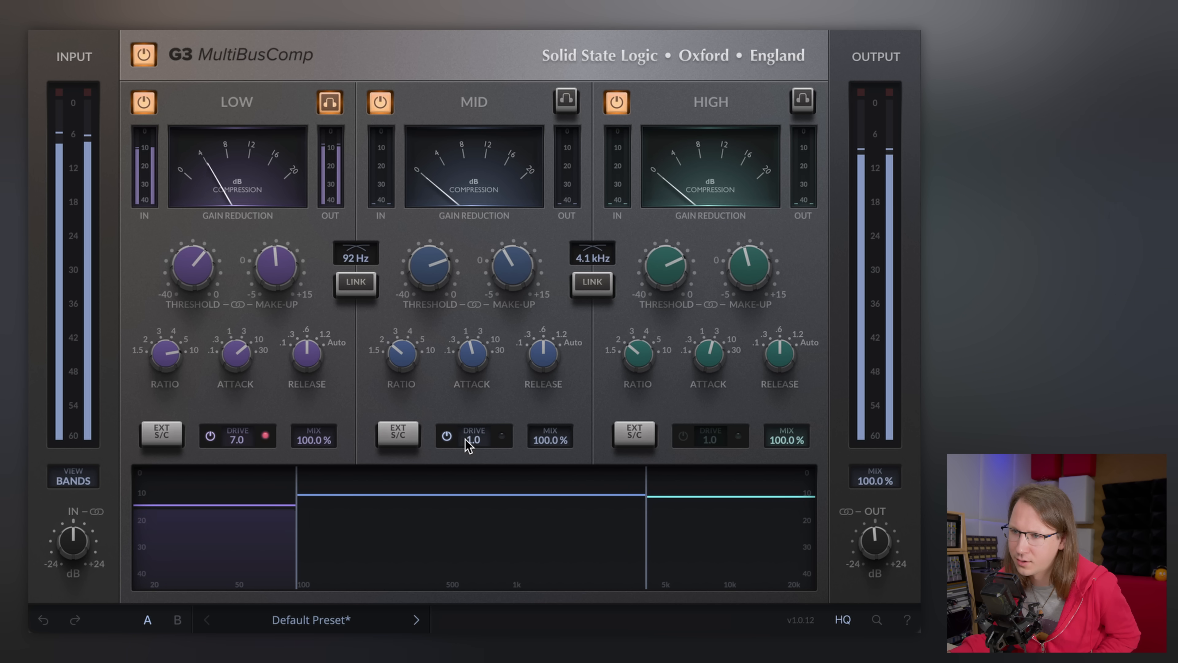
- Solo the mid band and turn on its drive at 4.0
click(565, 102)
drag(466, 450, 473, 437)
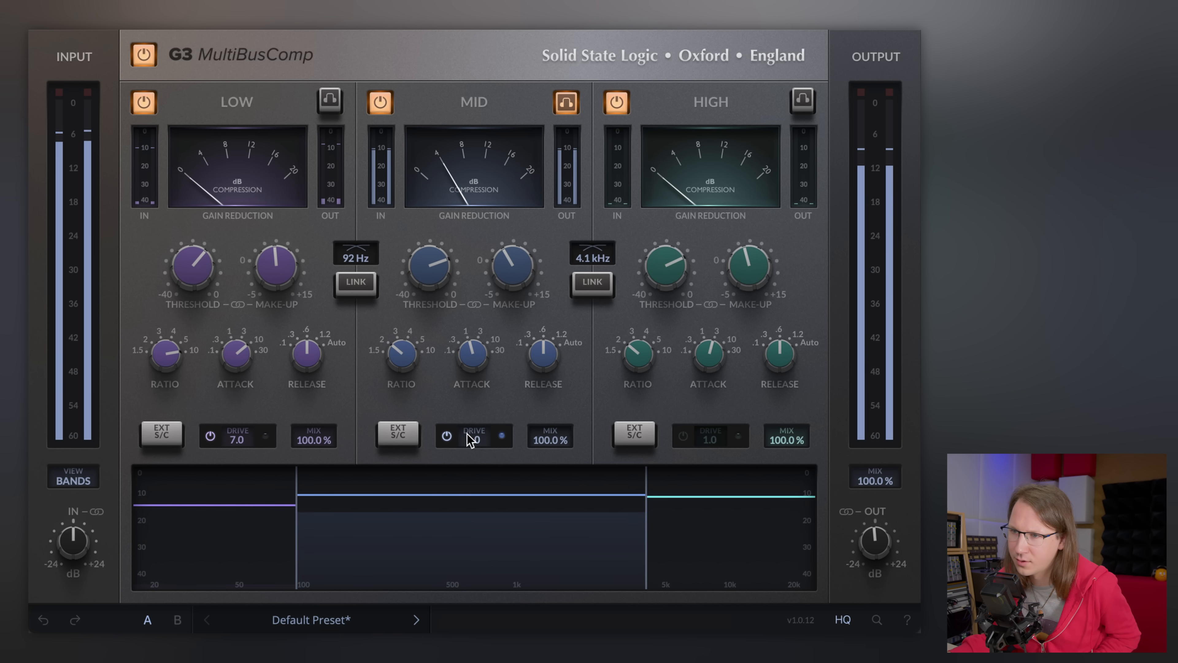
mouse_move(477, 394)
mouse_down()
mouse_move(488, 192)
mouse_move(476, 315)
mouse_move(484, 373)
mouse_up()
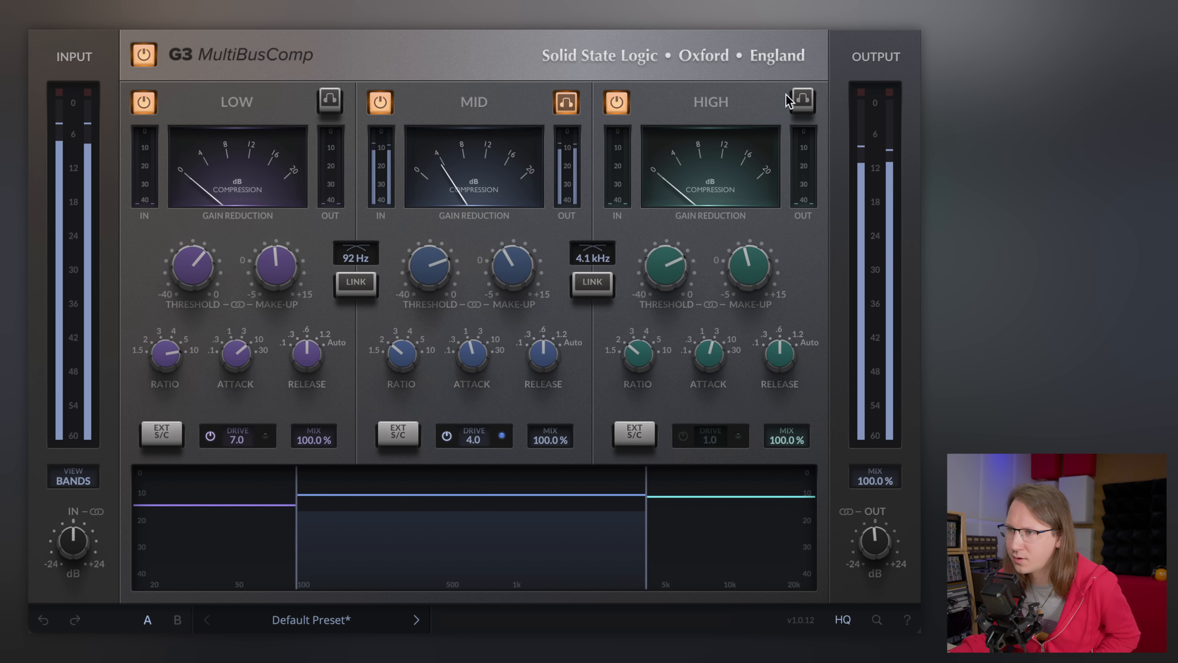
- Solo the high band, turn on its drive and set it to 5.0, then unsolo the band
click(802, 100)
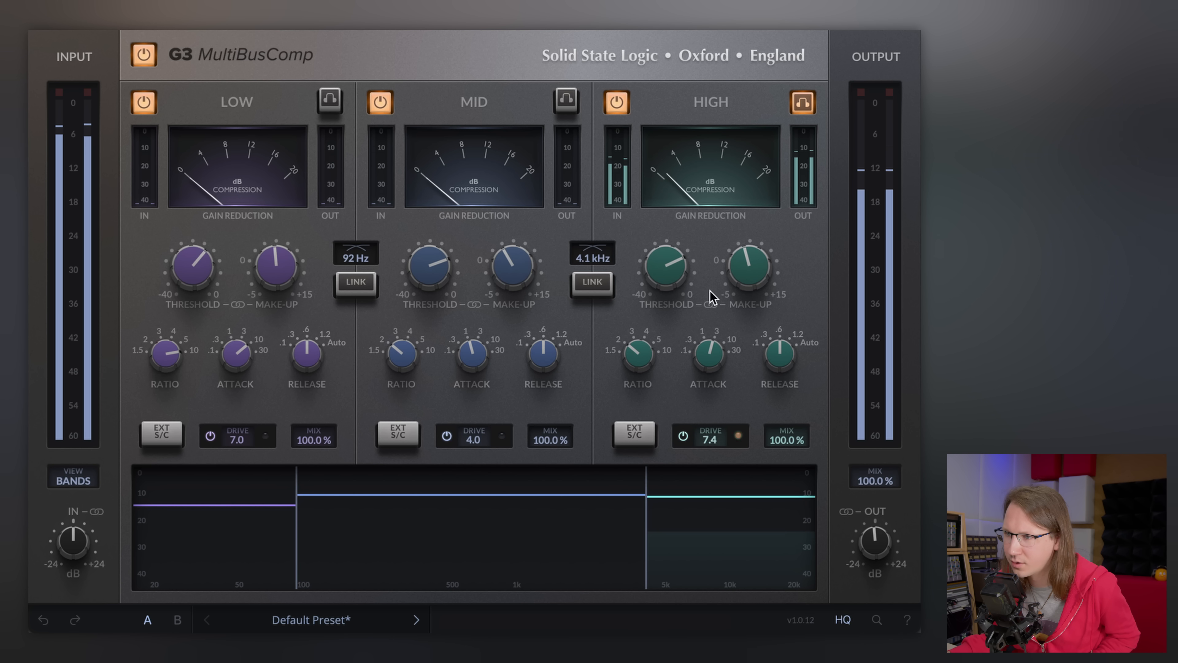
drag(713, 327, 712, 337)
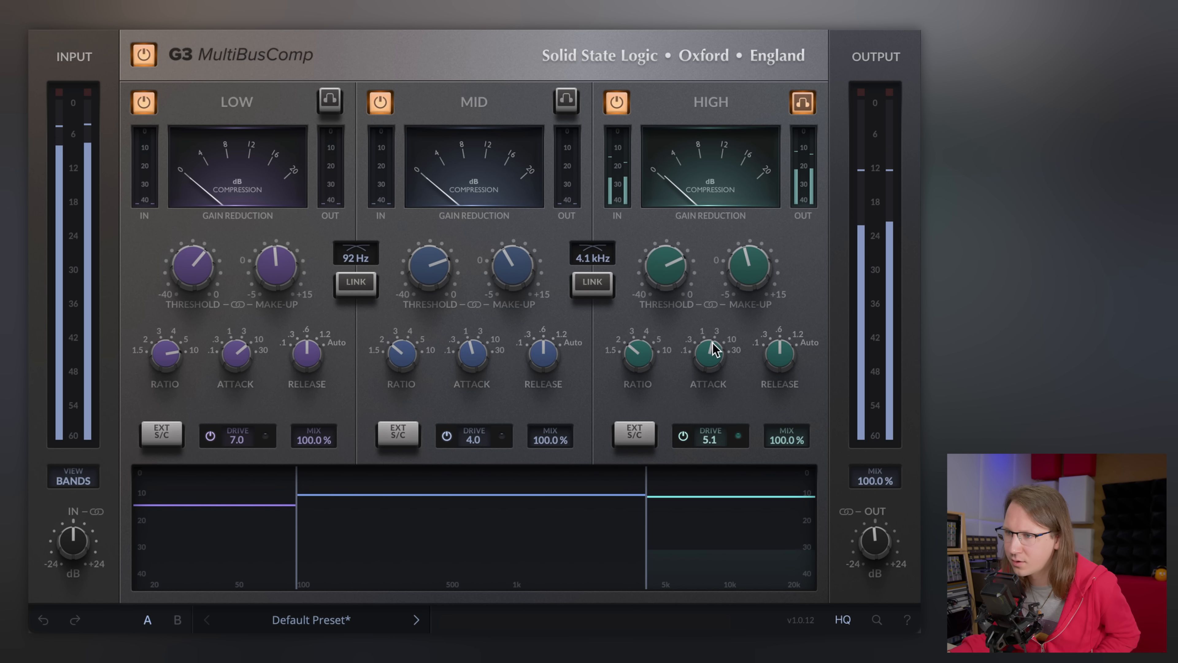
click(803, 101)
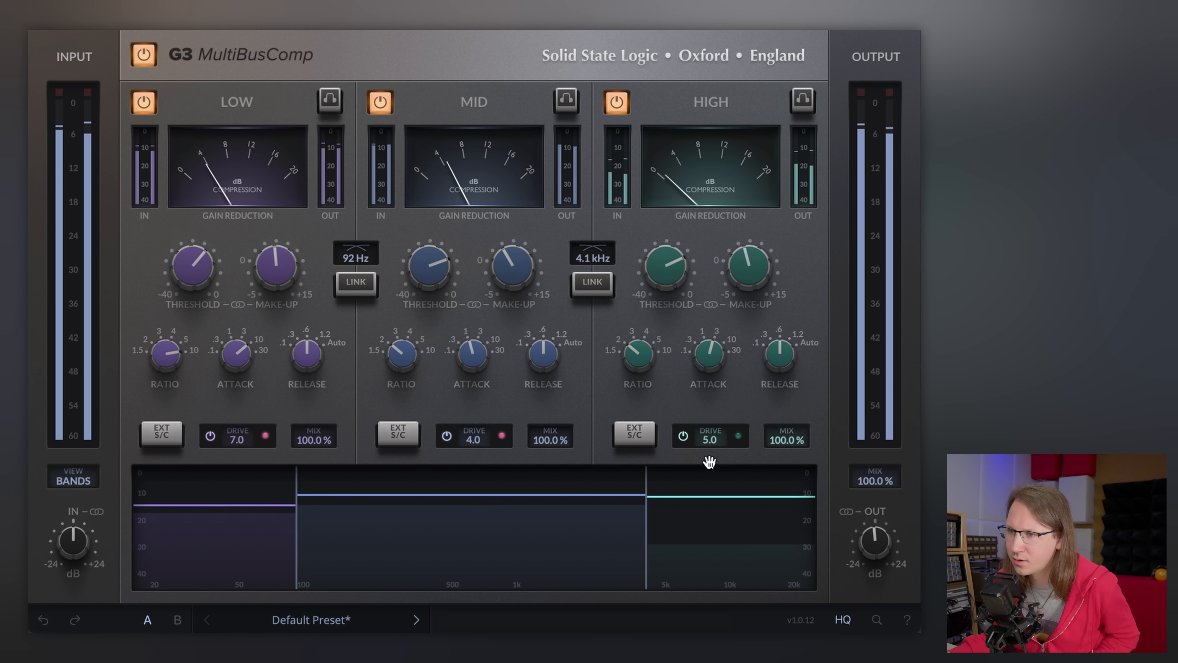
- Set the mid band threshold to about -9.1 dBFS, adjust the high band threshold, and compare with the plugin bypassed
drag(437, 279, 439, 265)
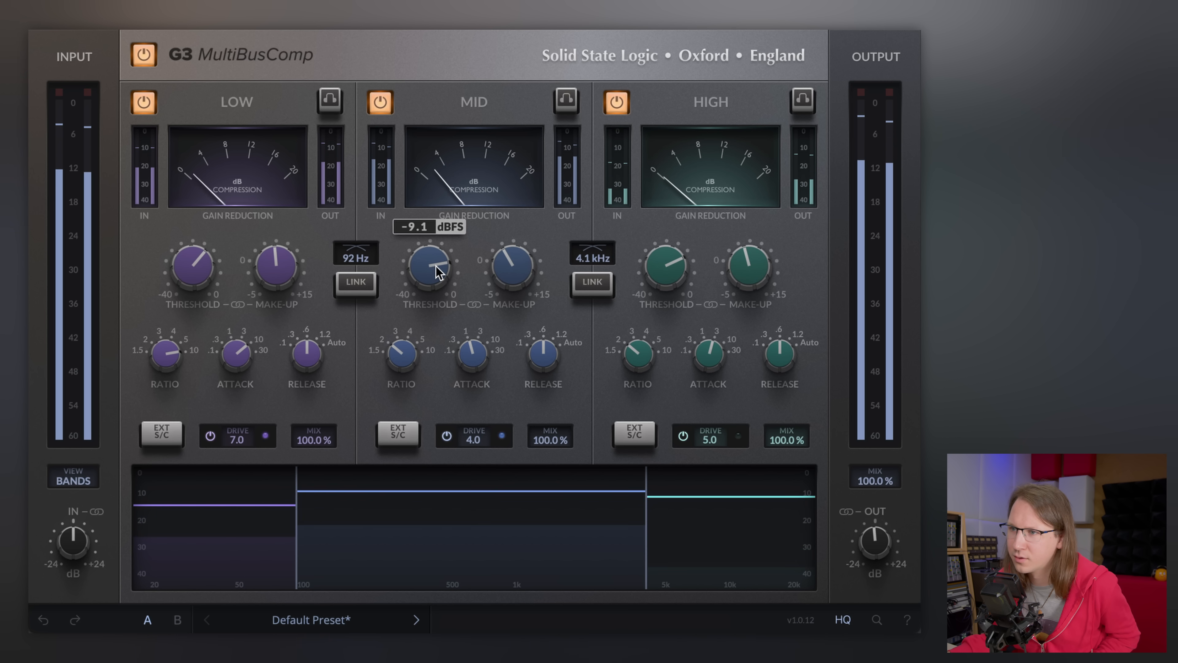
drag(670, 279, 675, 302)
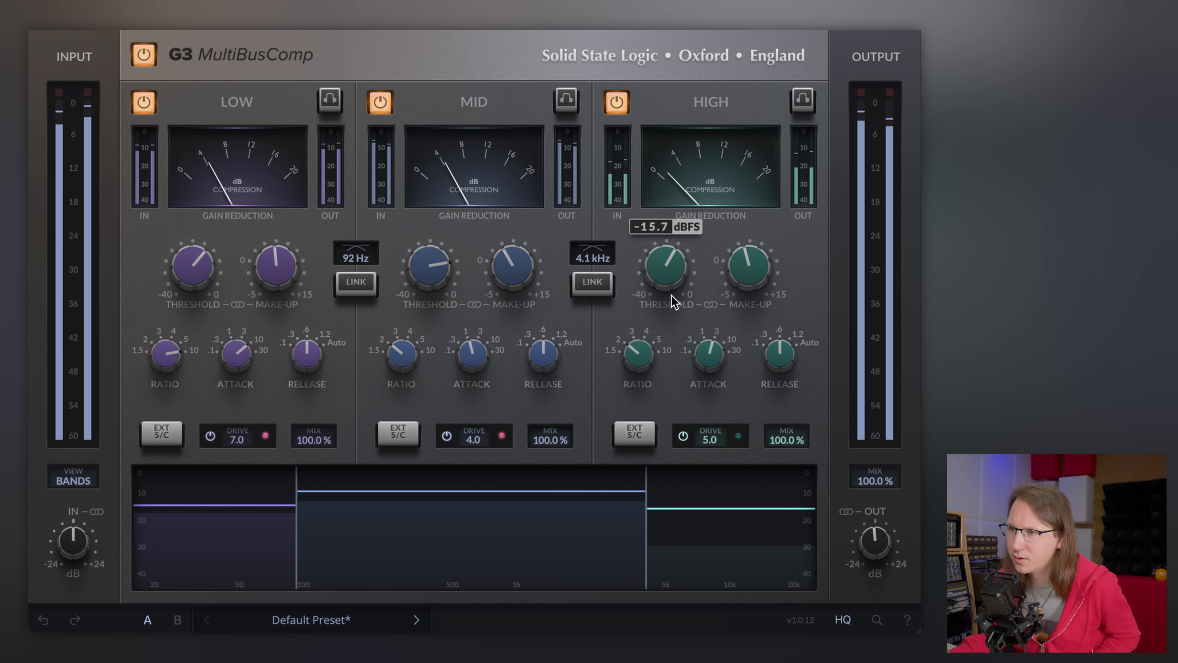
click(146, 55)
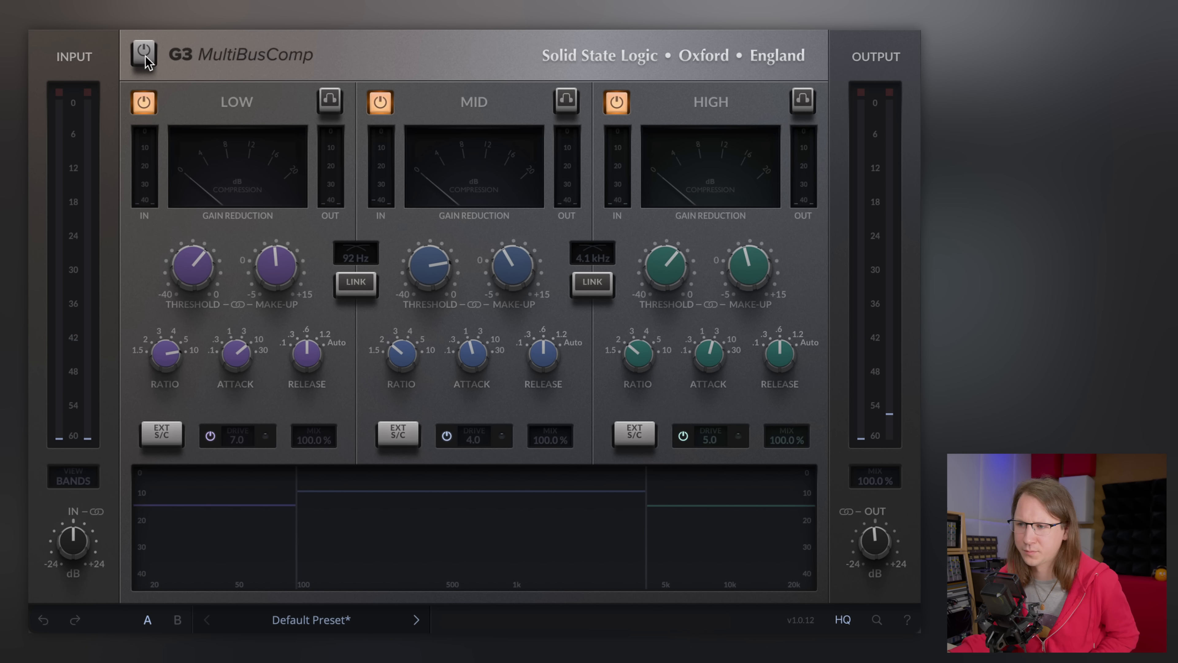
click(146, 55)
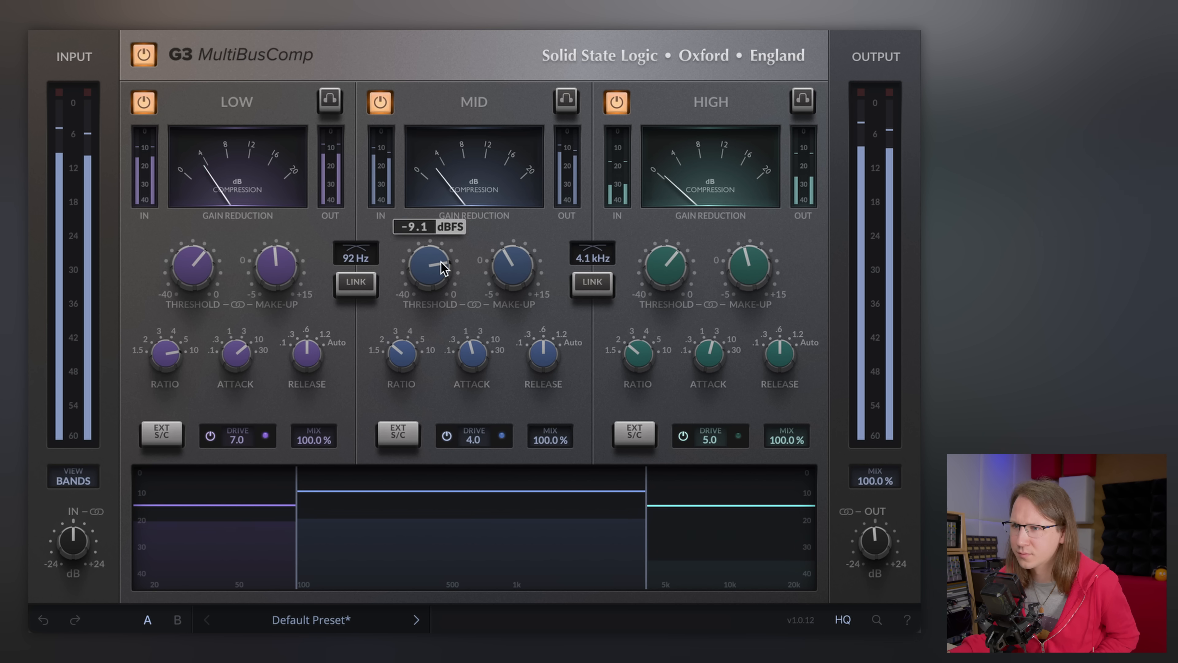
- Fine-tune the low and mid band thresholds slightly
drag(205, 266, 206, 261)
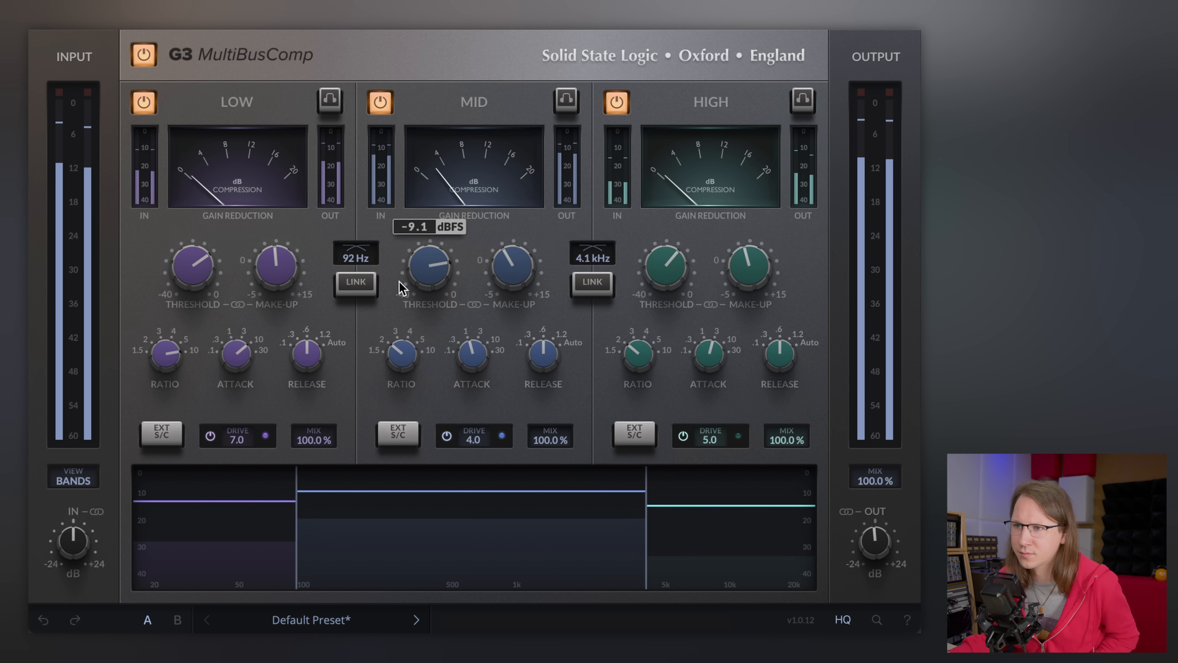
drag(407, 268, 425, 271)
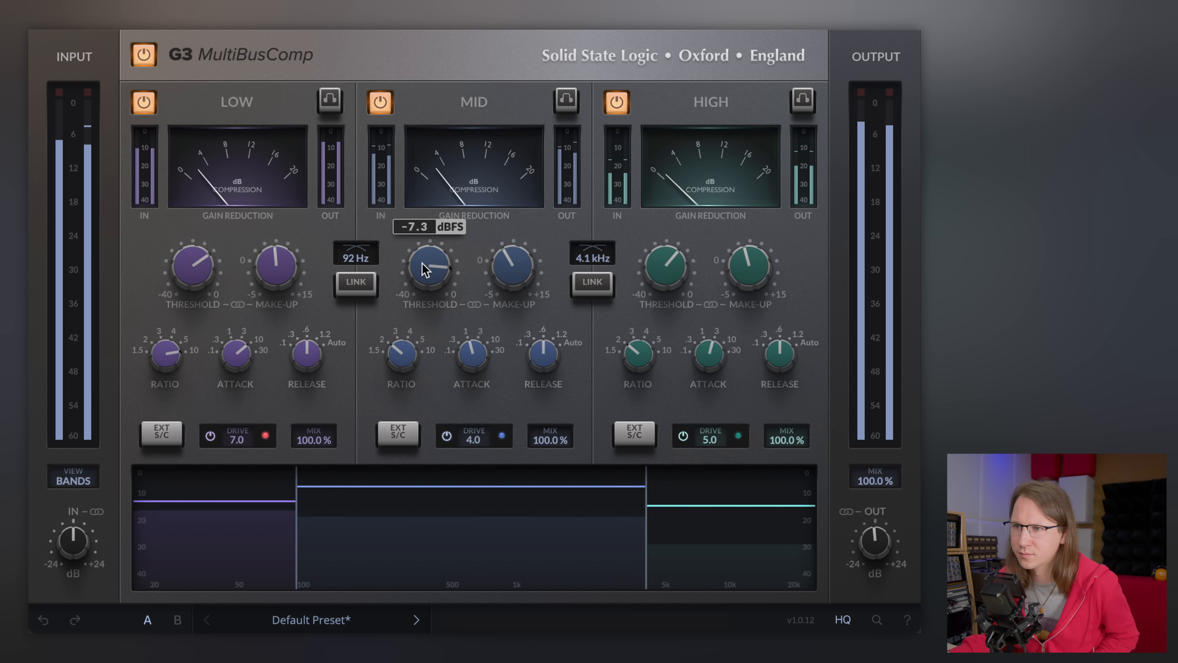
- Toggle the whole compressor off and on repeatedly to compare the processed and unprocessed mix
click(144, 55)
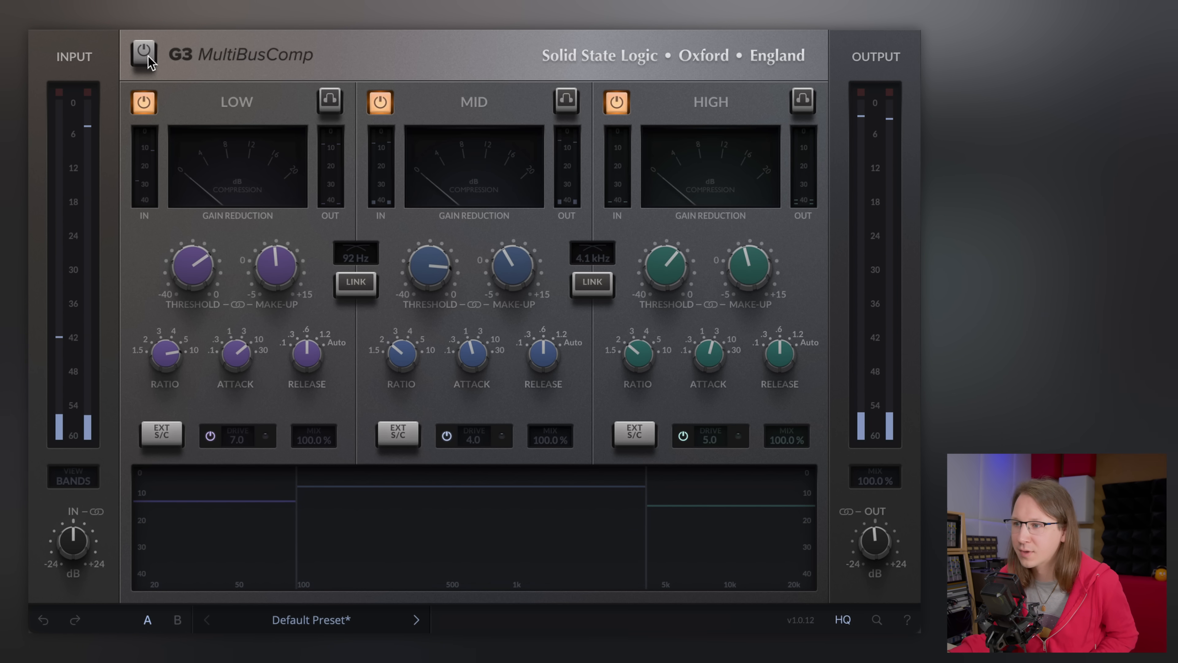
click(147, 59)
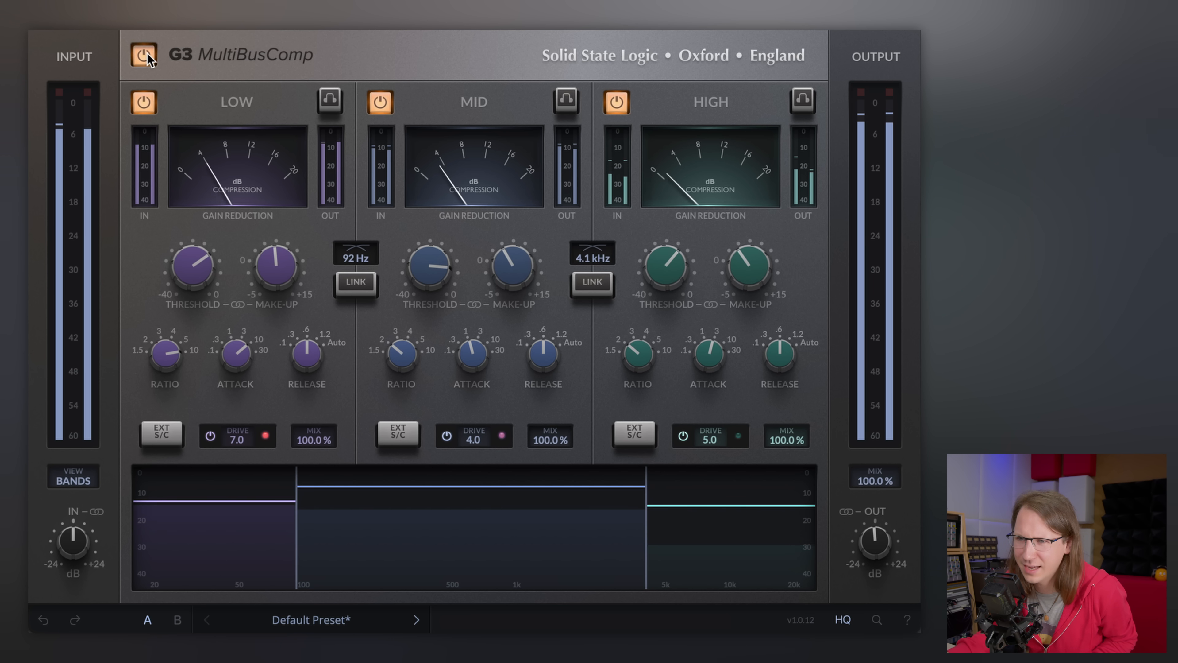
click(146, 53)
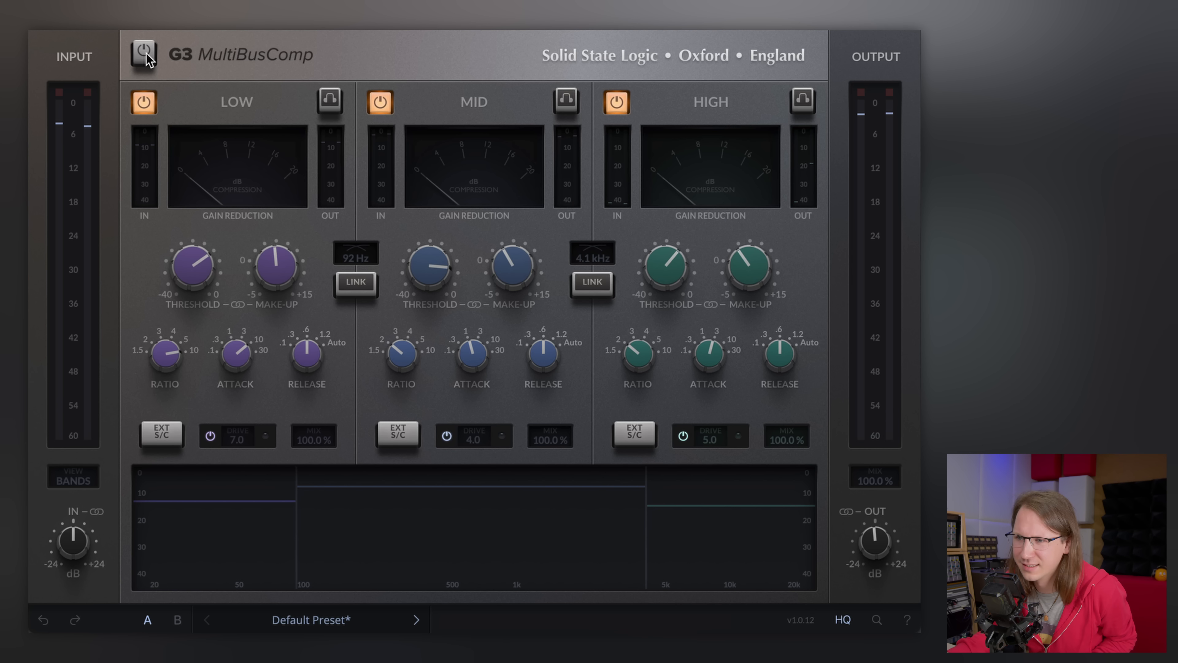
click(147, 53)
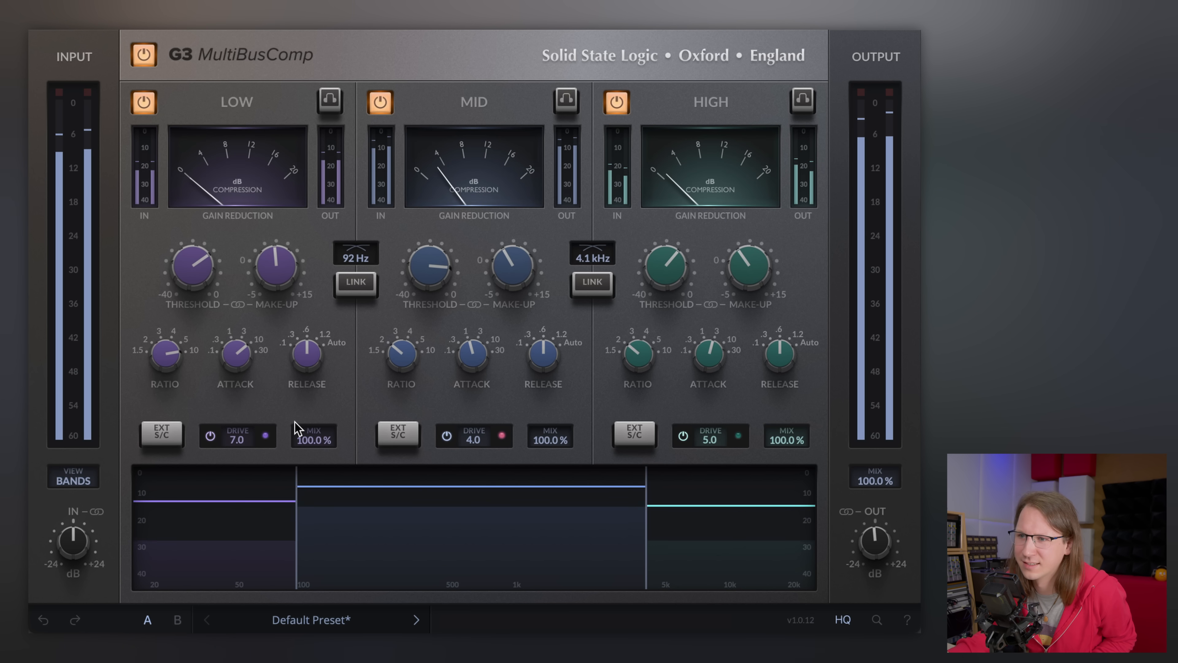